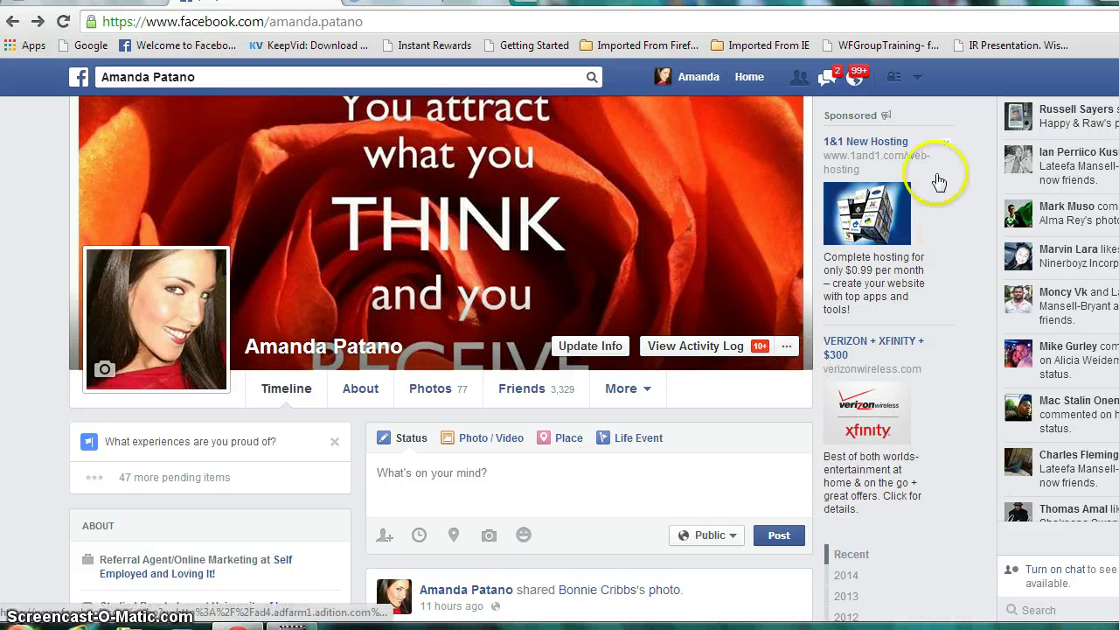
Step: Open the Timeline and Tagging section of the account settings
click(918, 81)
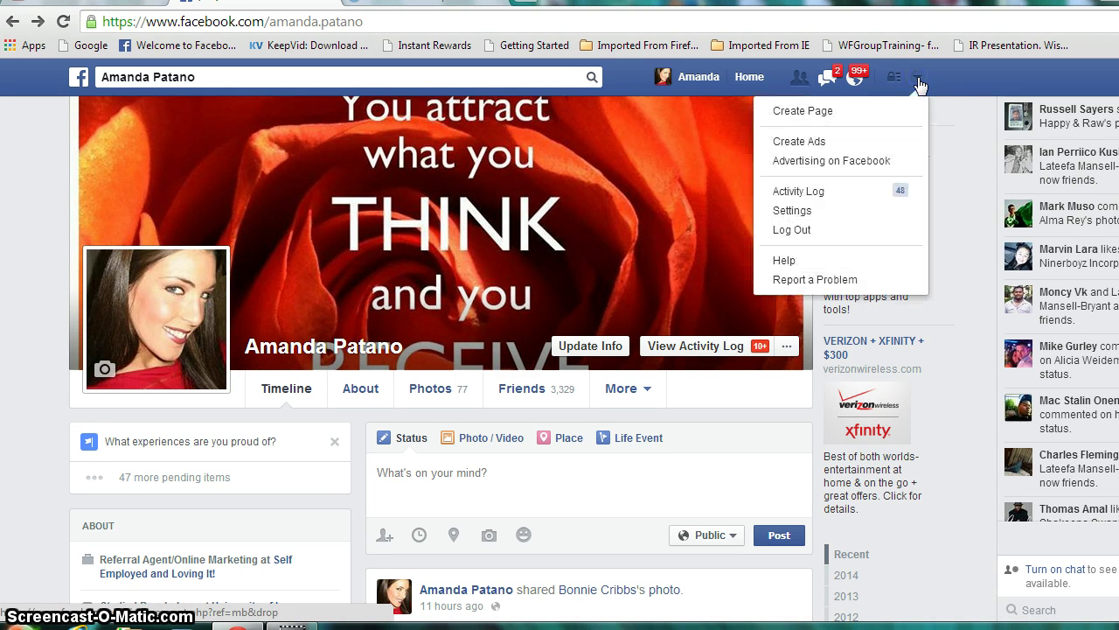
click(825, 212)
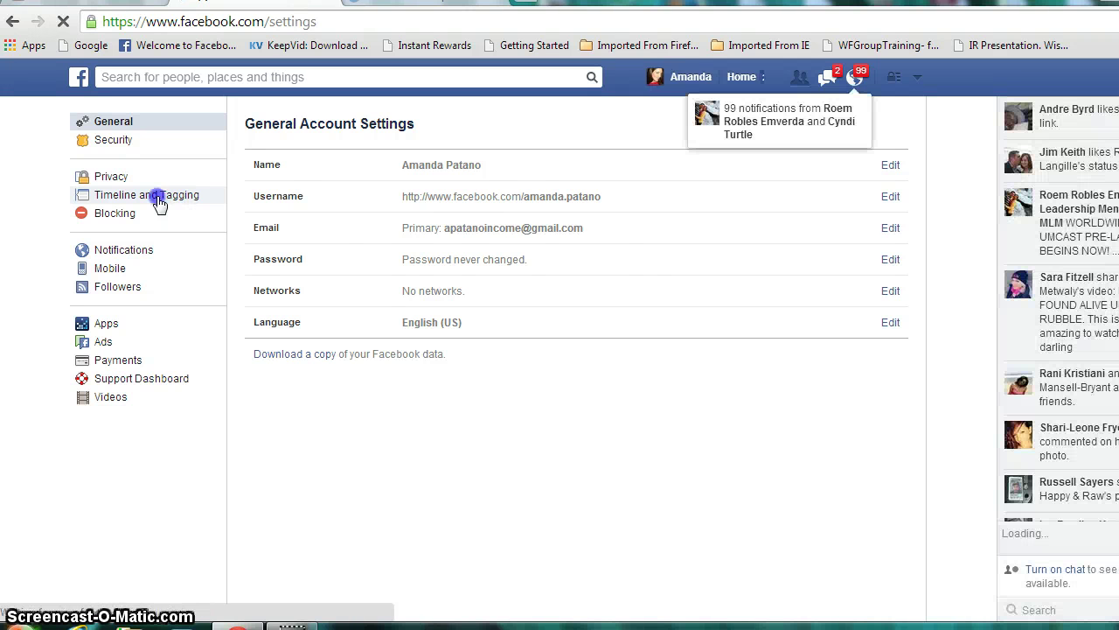
click(158, 201)
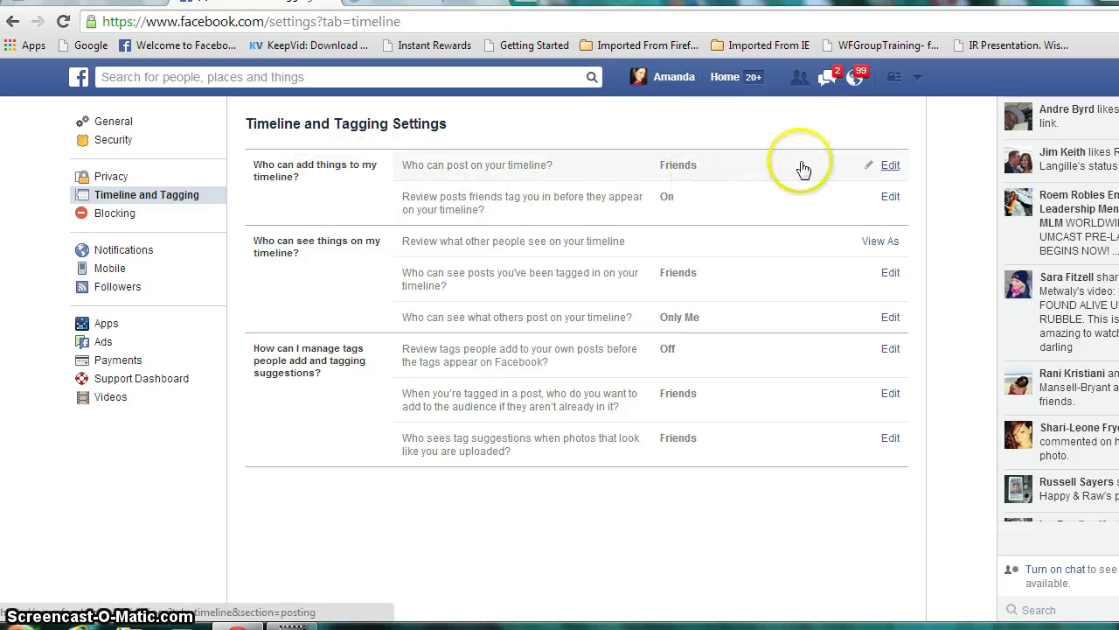
Step: Set who can post on your timeline to Friends
click(870, 172)
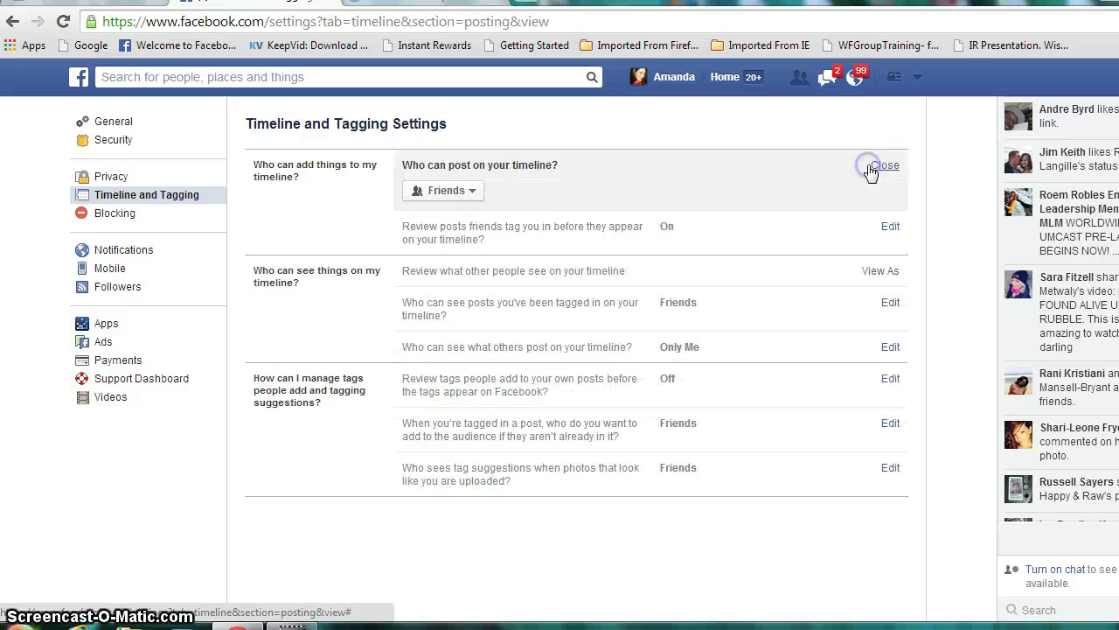
click(468, 197)
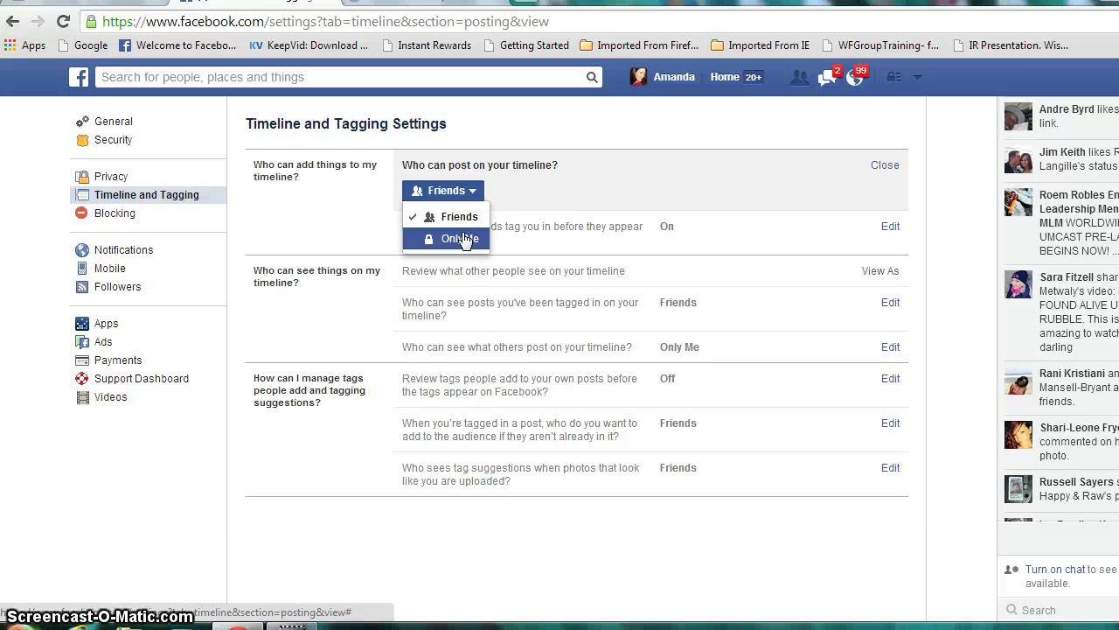
click(459, 220)
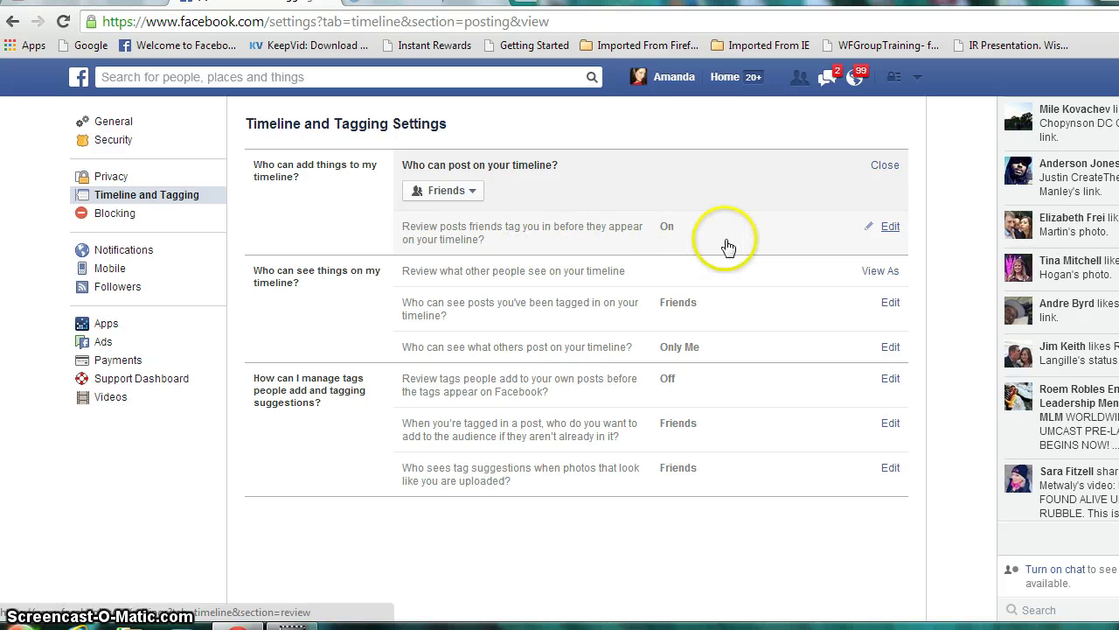
Step: Set the review of posts friends tag you in before they appear on your timeline to Enabled
click(867, 231)
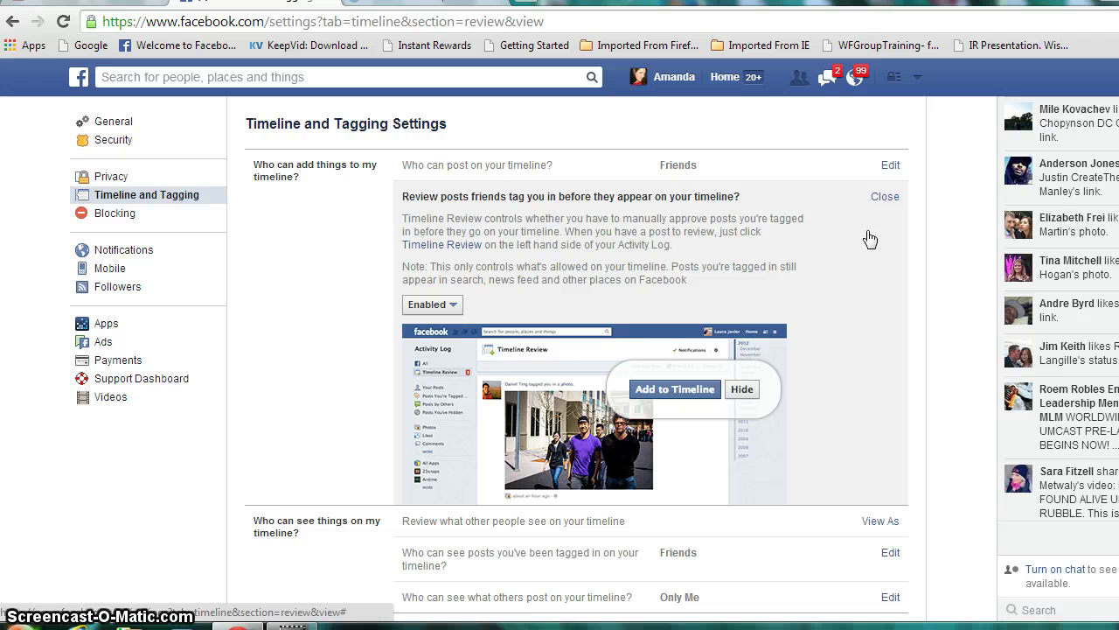
click(885, 197)
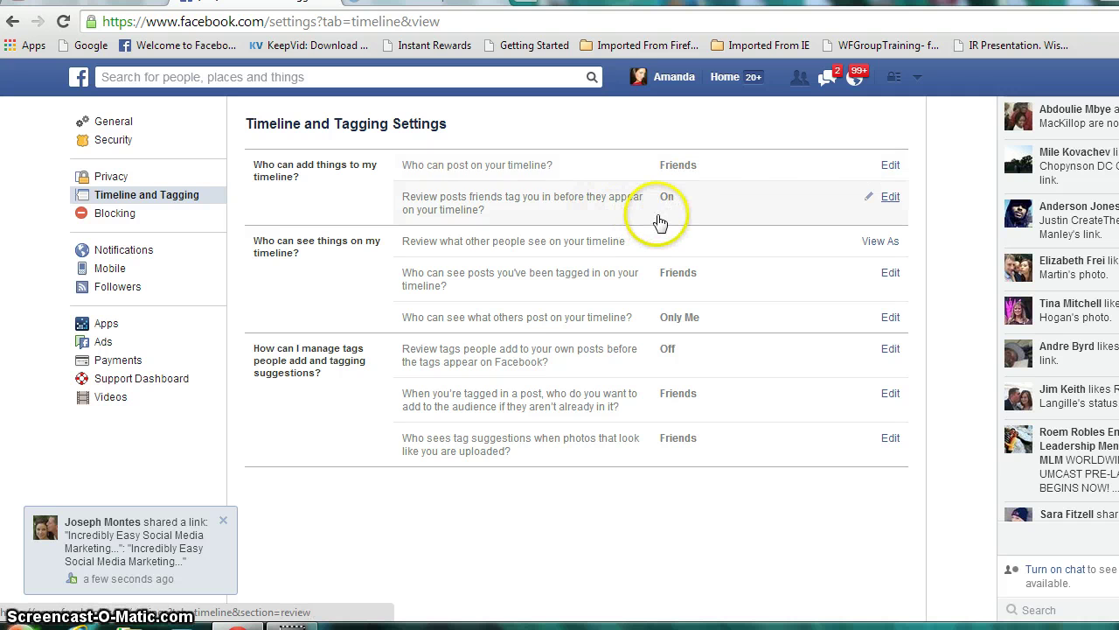
click(889, 197)
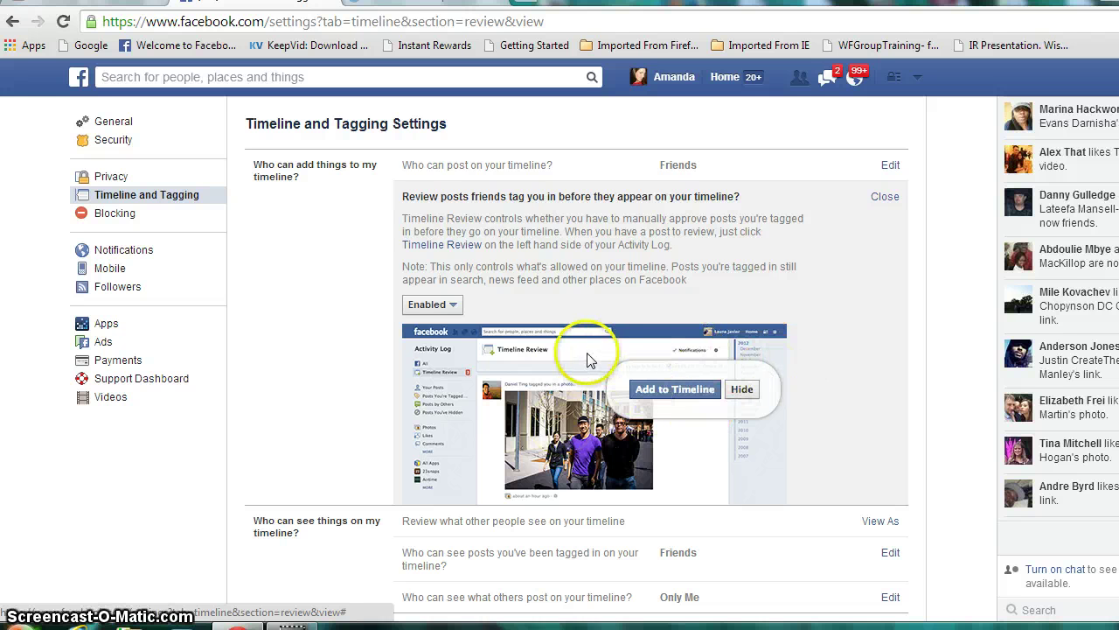
click(451, 313)
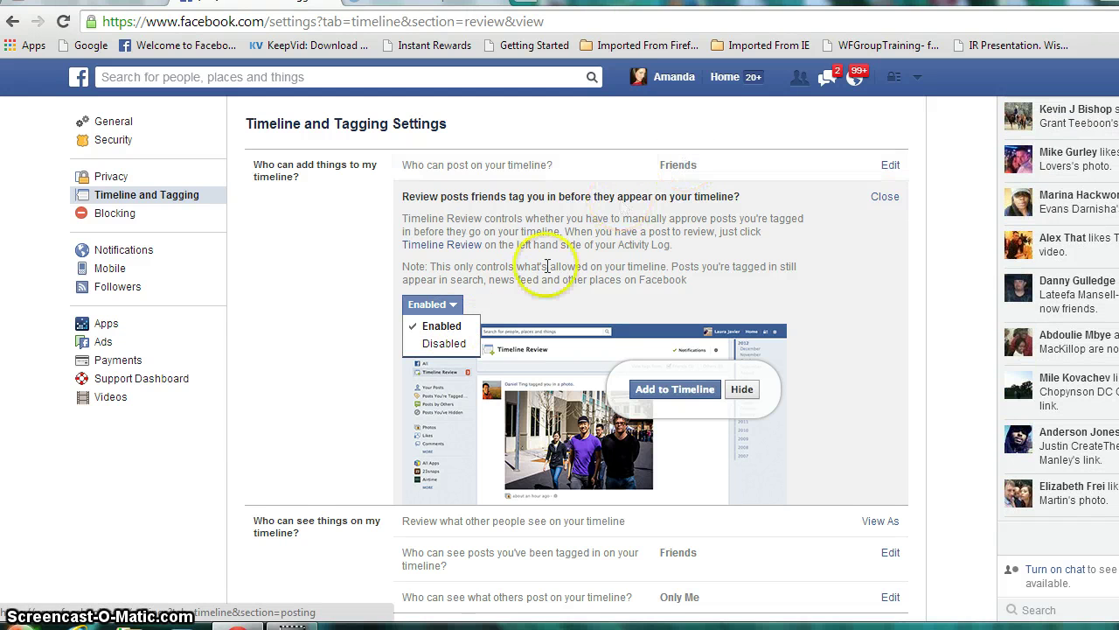
click(442, 326)
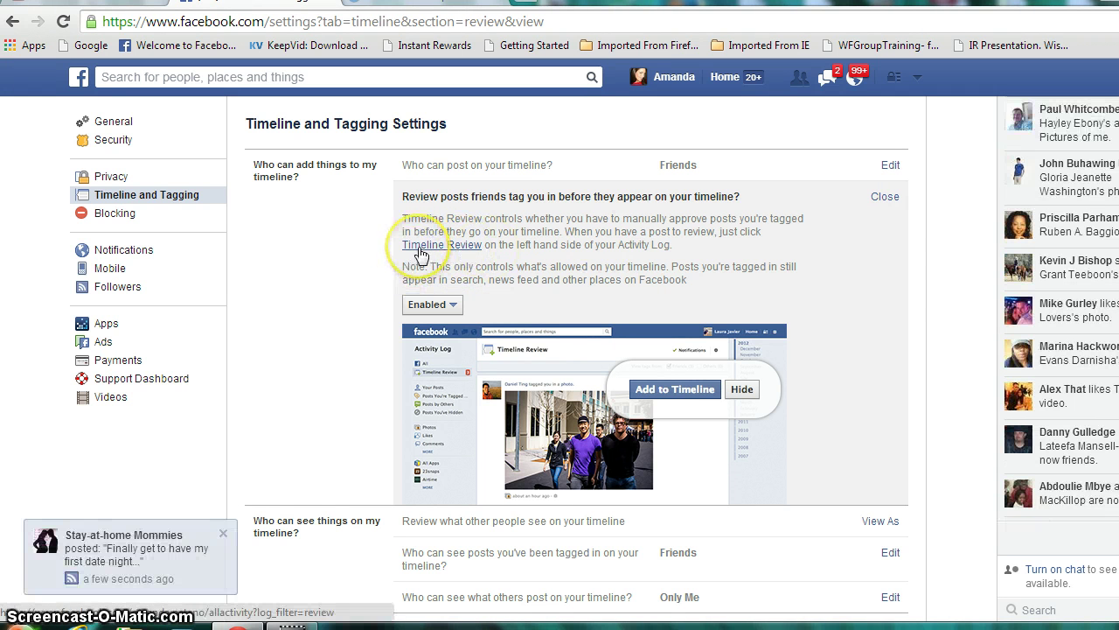
Step: Open Timeline Review in the activity log to see the tagged posts awaiting approval
click(420, 251)
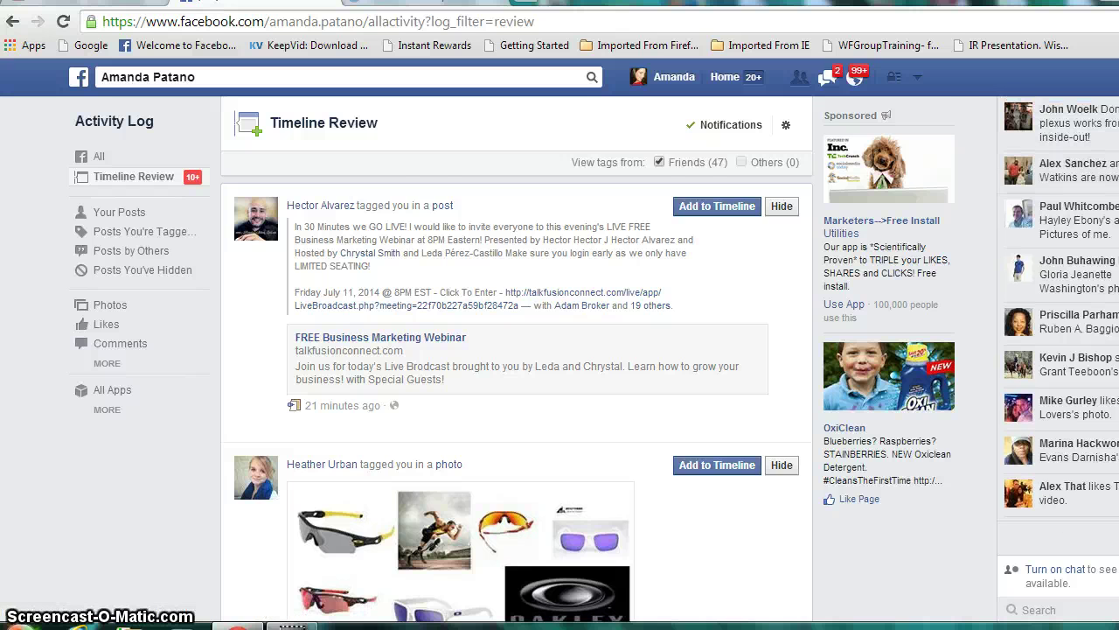
scroll(516, 368, down, 1)
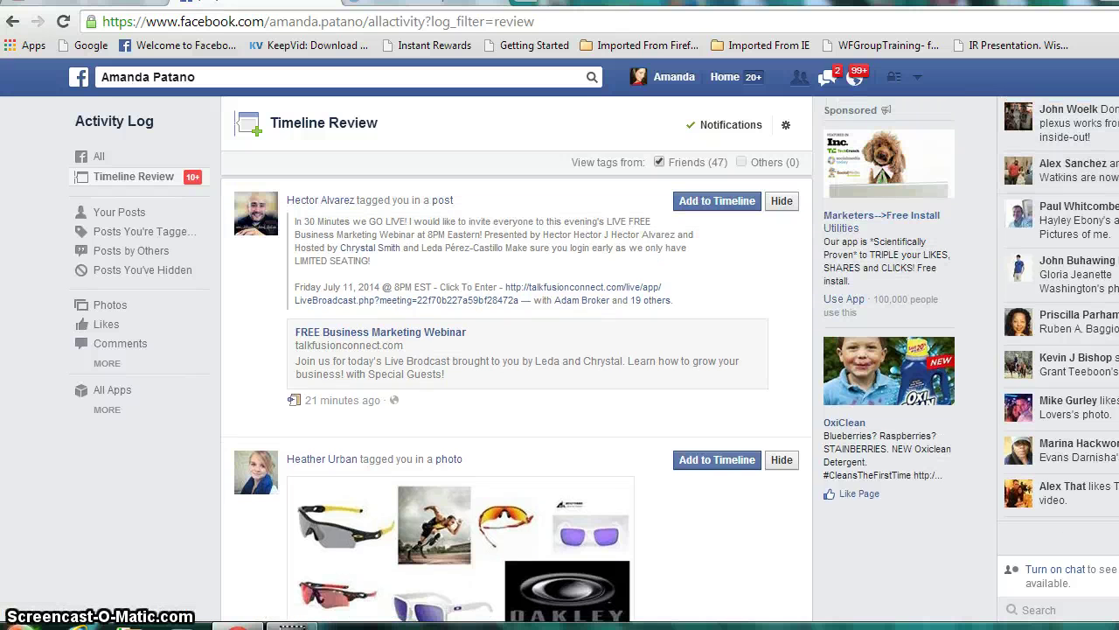
scroll(516, 367, up, 1)
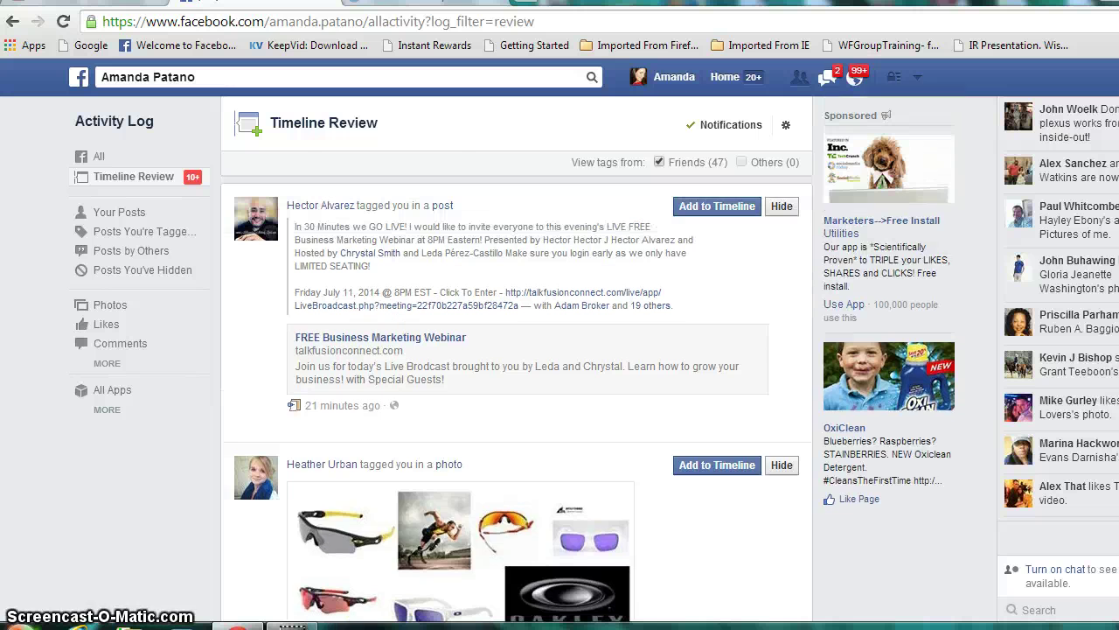
Step: Hide the free business marketing webinar post from the timeline, and view its report/remove tag options without submitting them
click(784, 212)
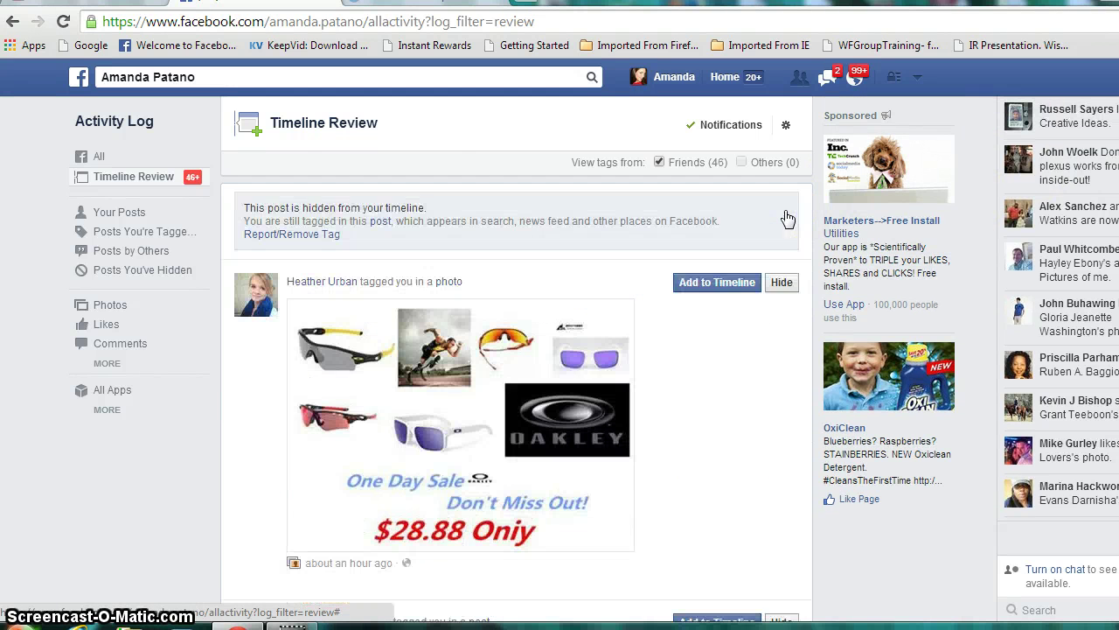
click(302, 245)
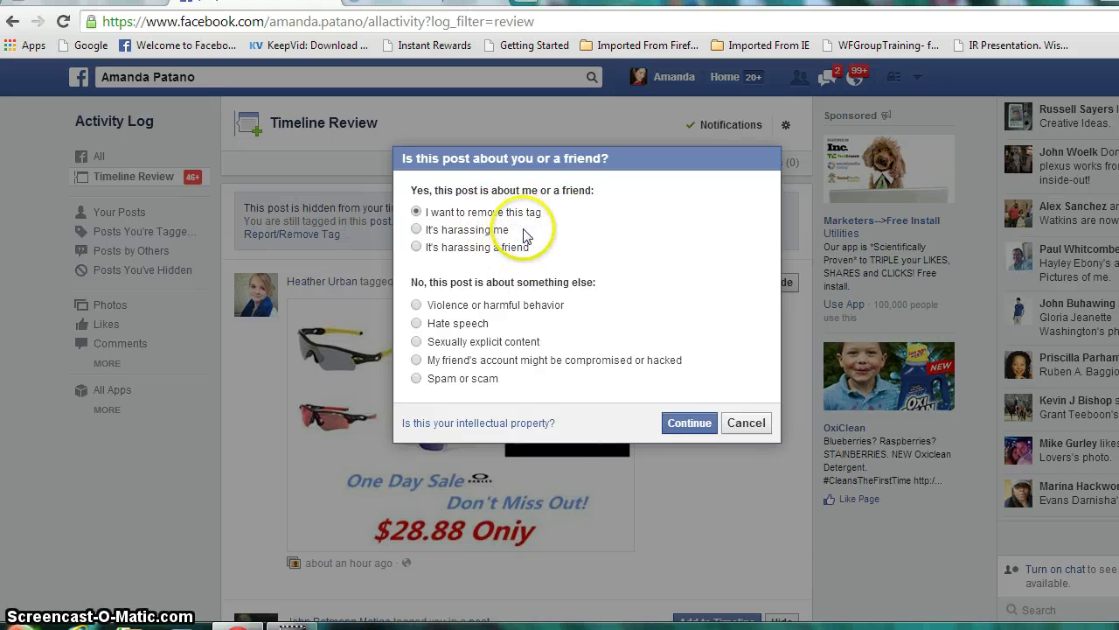
click(748, 425)
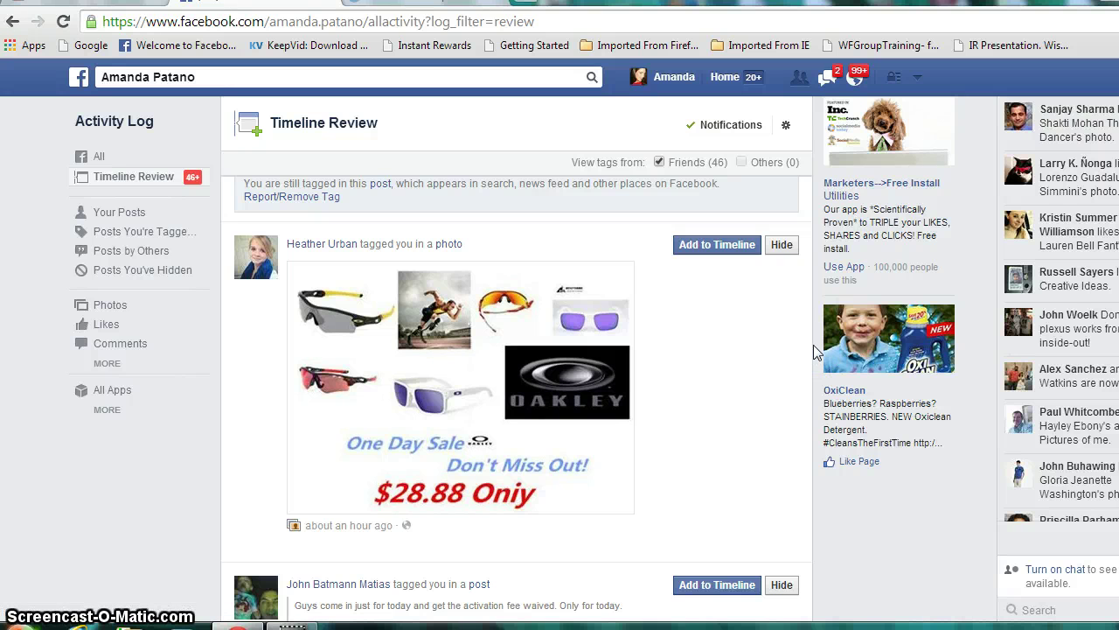
Step: Hide the Oakley sunglasses sale photo from the timeline and remove your tag with the "I want to untag myself" option
click(710, 324)
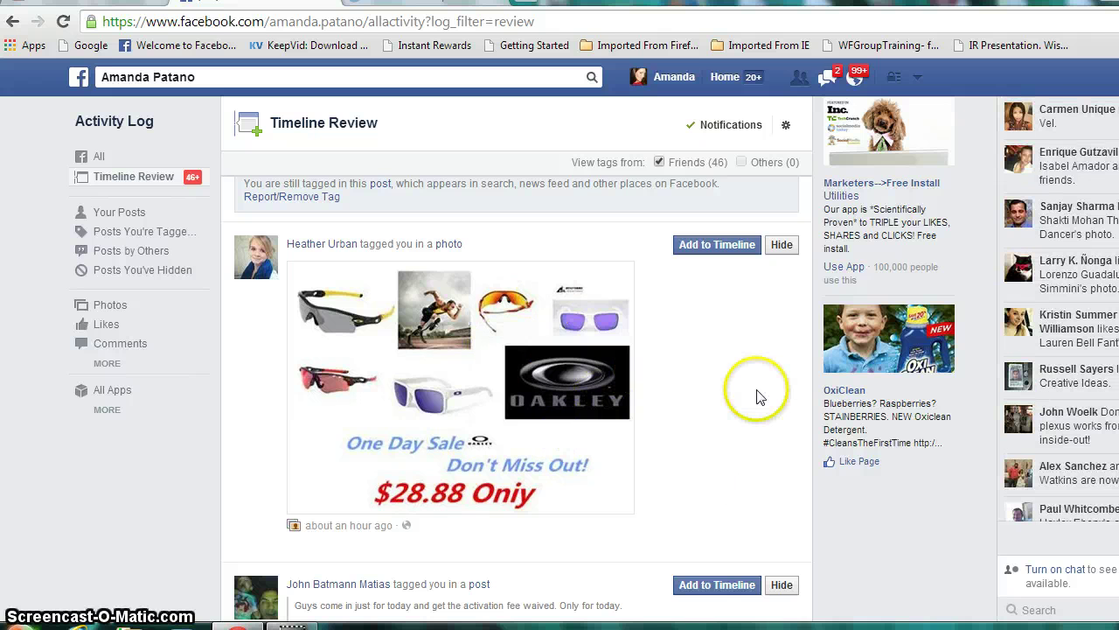
click(783, 247)
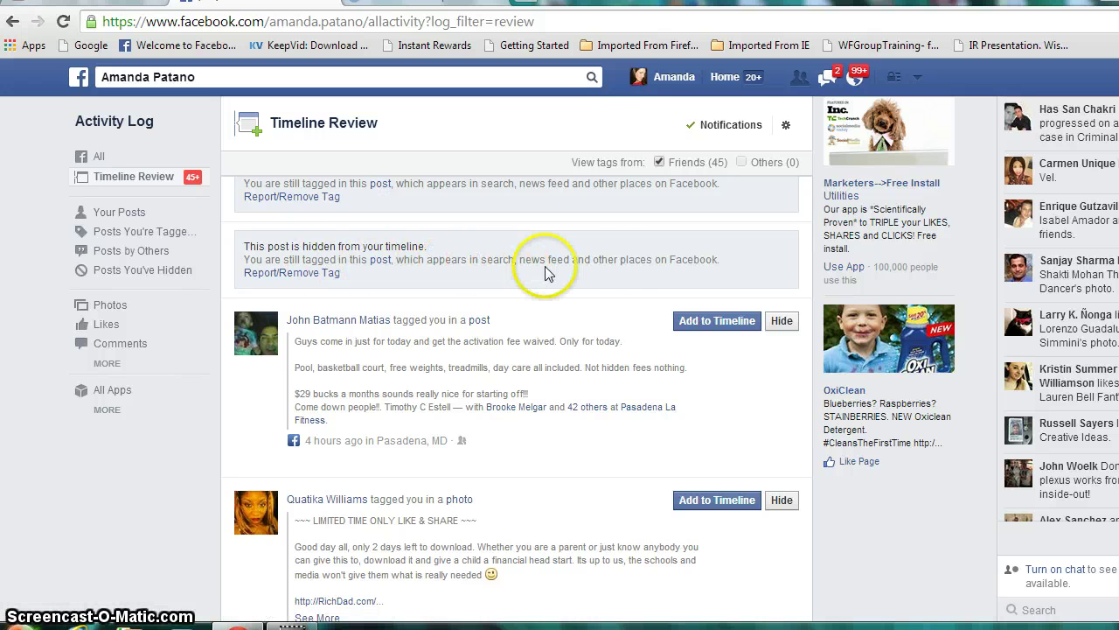
click(302, 275)
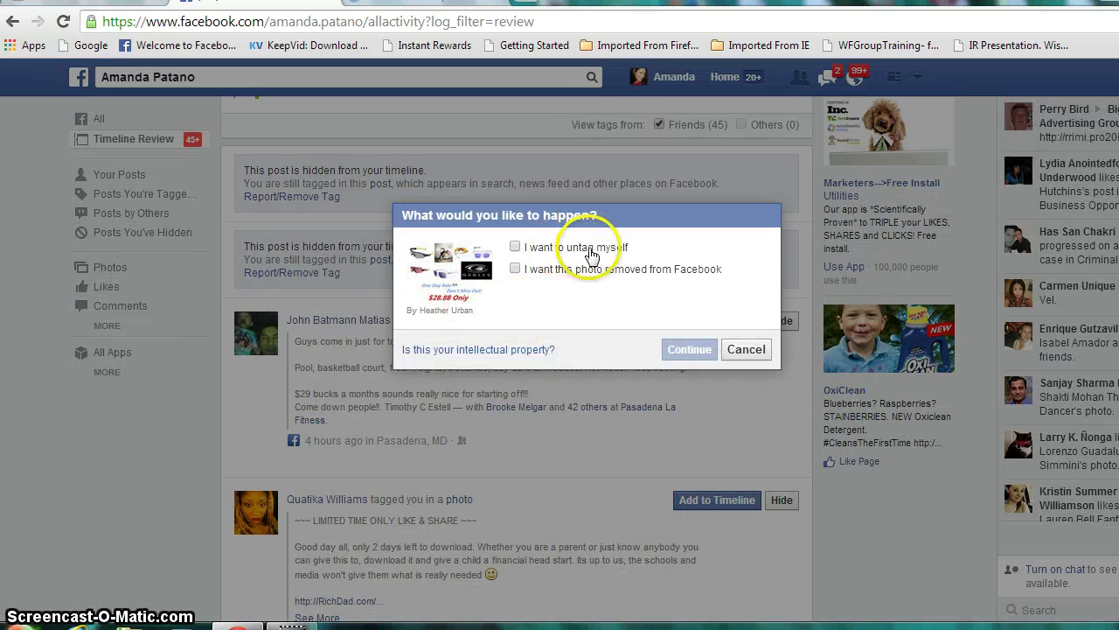
click(516, 247)
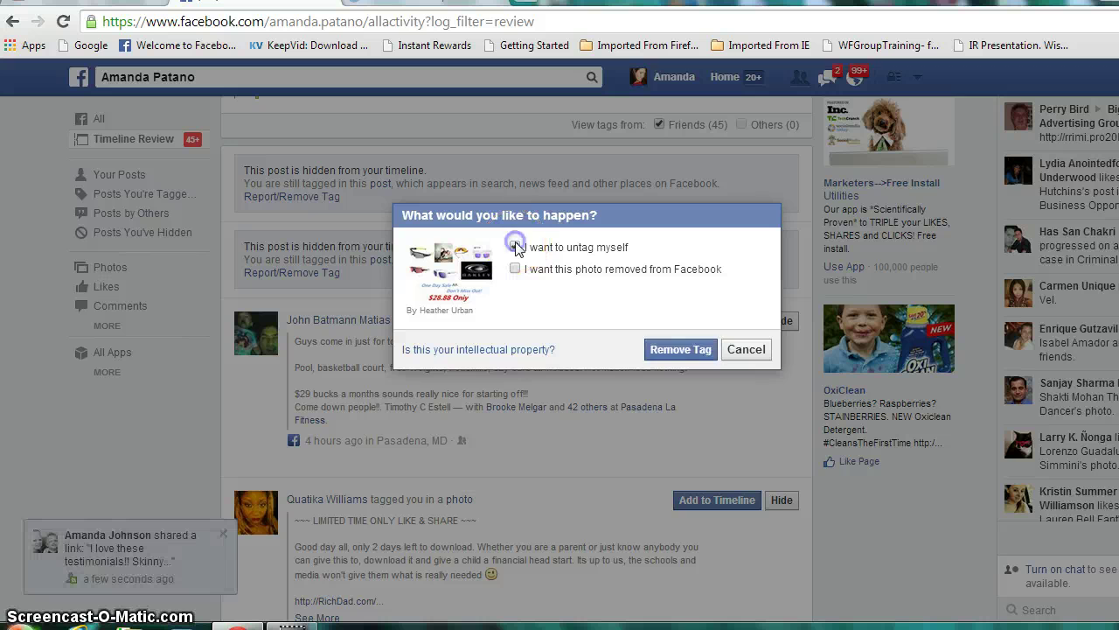
click(680, 353)
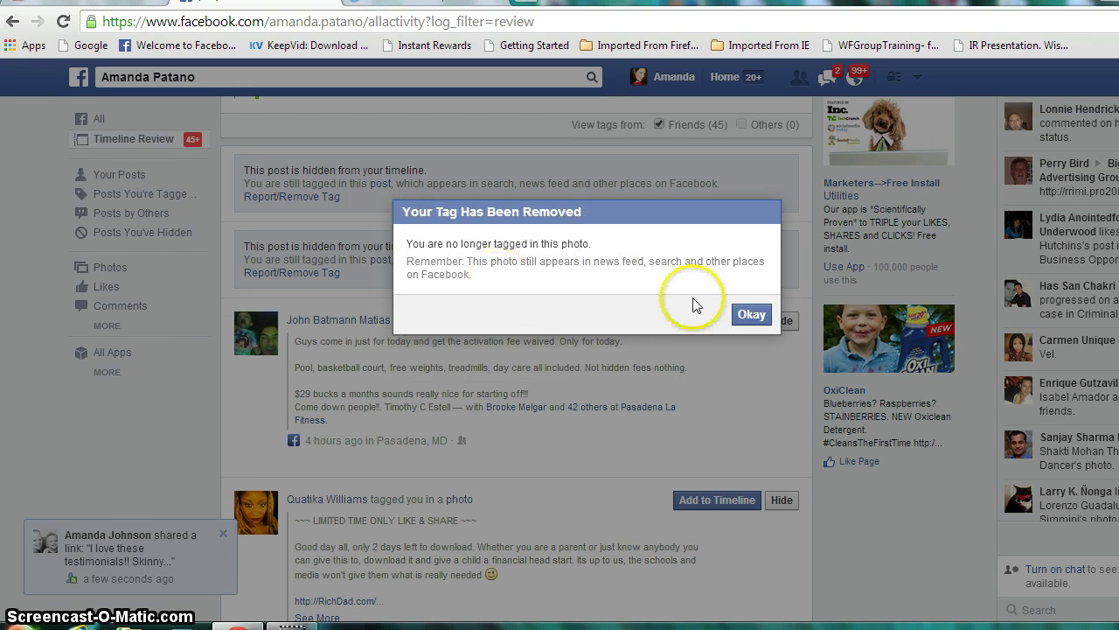
click(747, 317)
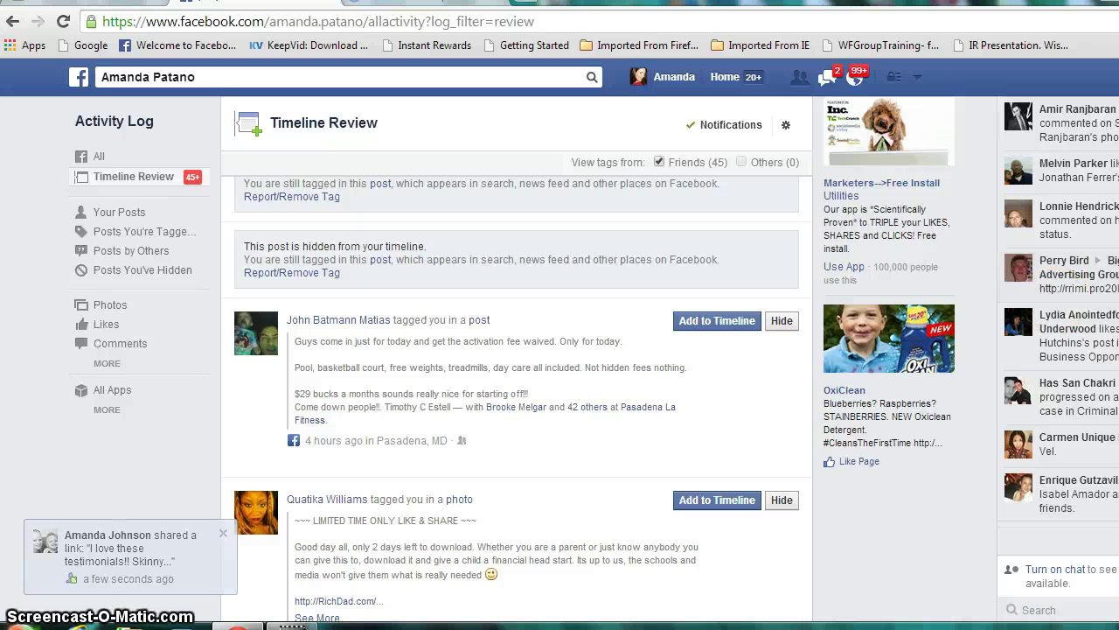
Step: Hide the tagged gym activation fee post from the timeline
scroll(496, 359, down, 1)
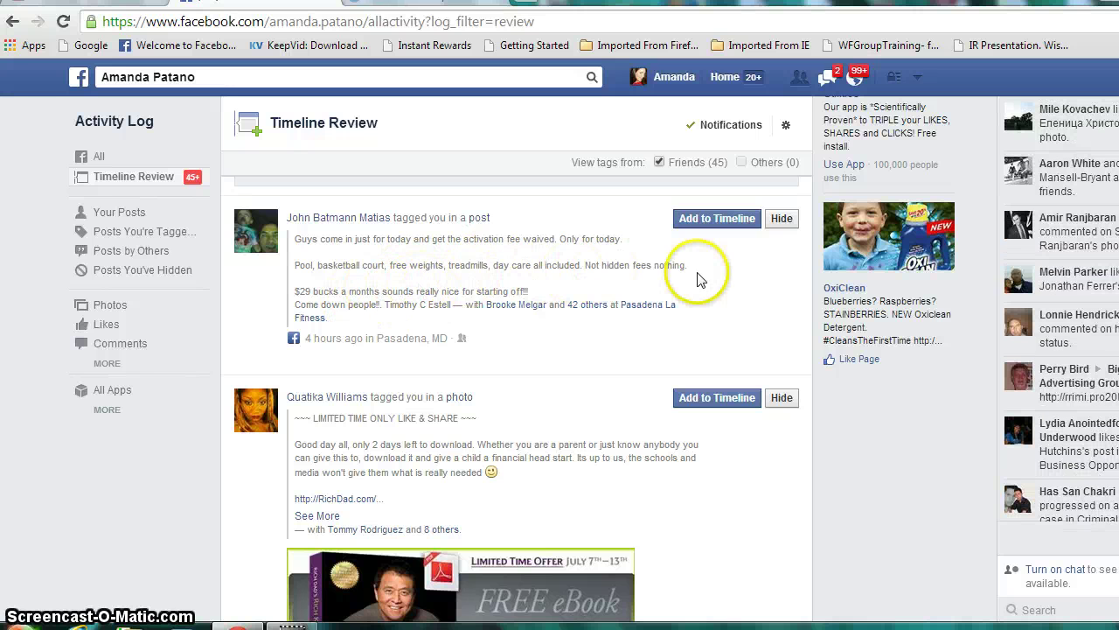
click(787, 223)
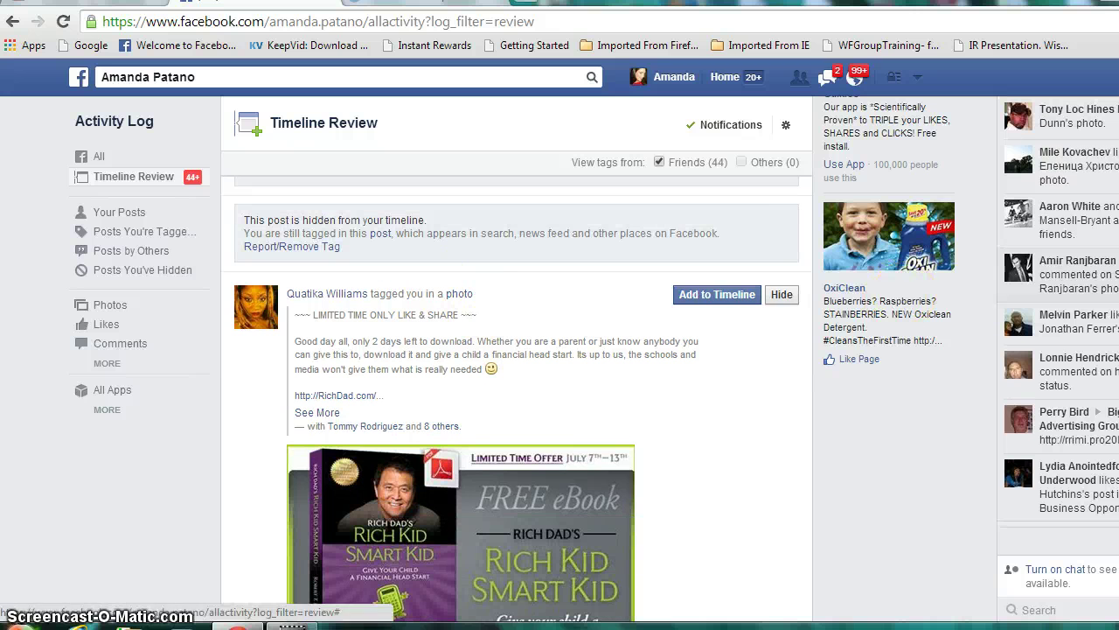
Step: Expand and read the Rich Kid Smart Kid free eBook photo post, and add it to the timeline
scroll(516, 367, down, 1)
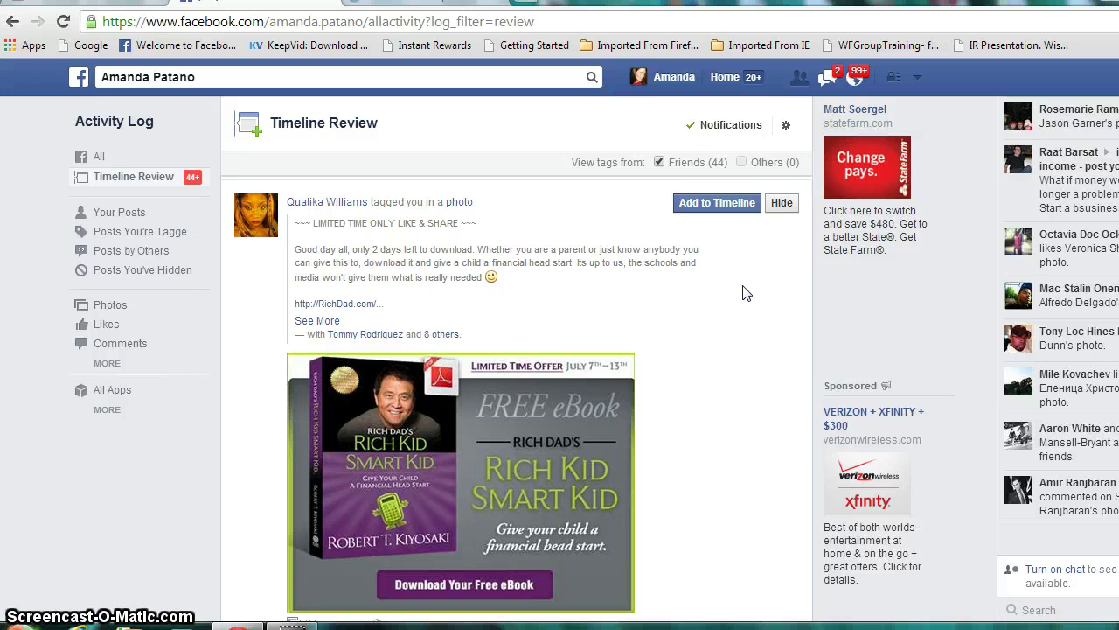
click(317, 320)
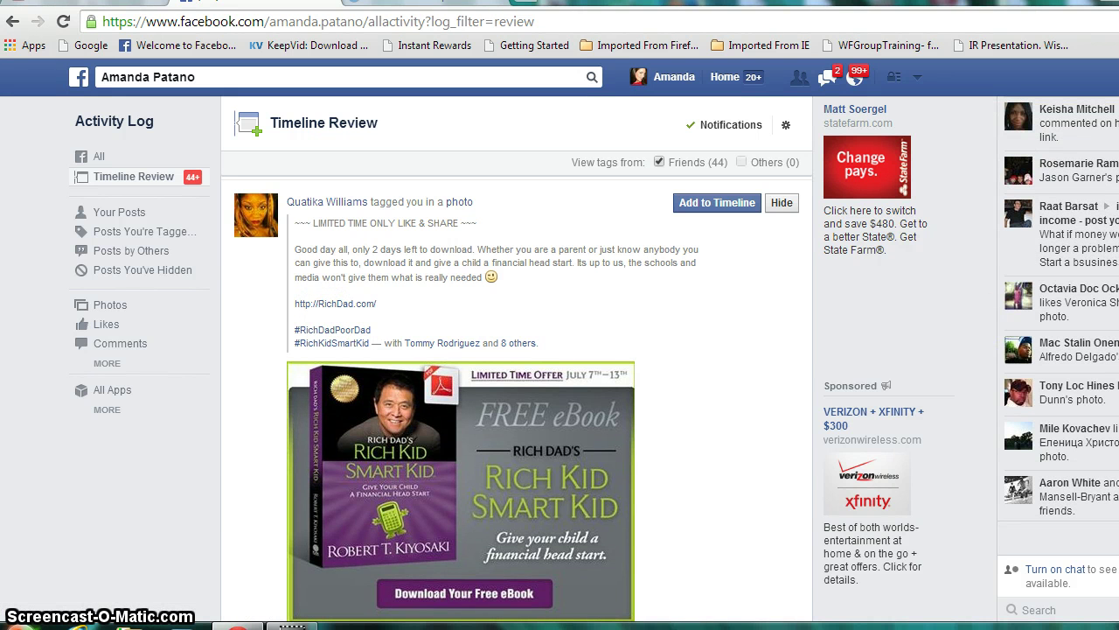
scroll(524, 367, down, 3)
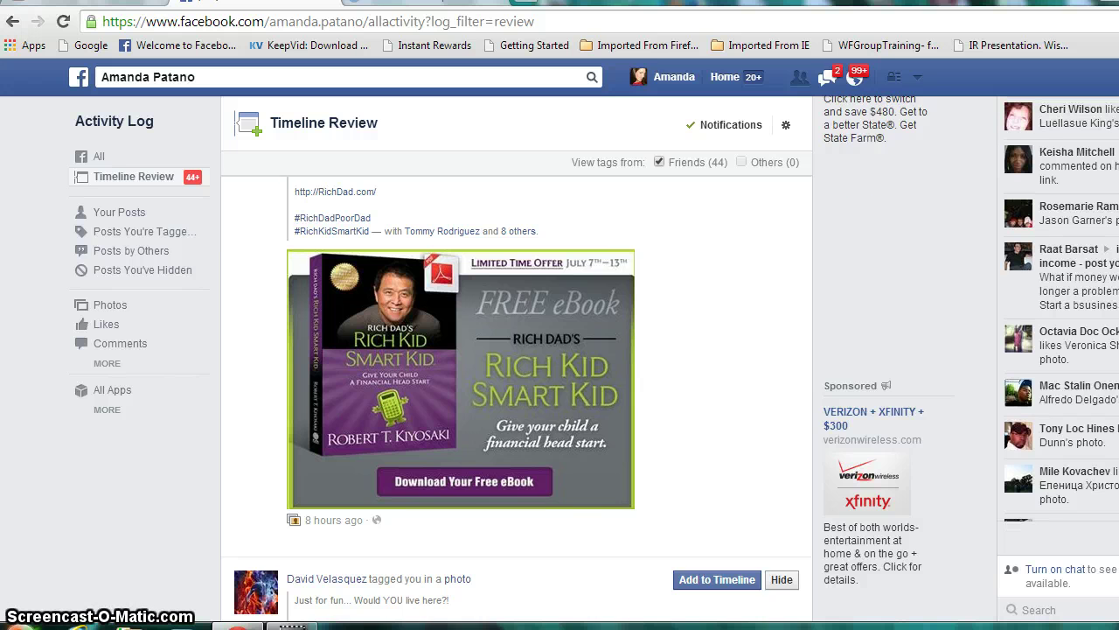
scroll(516, 393, up, 3)
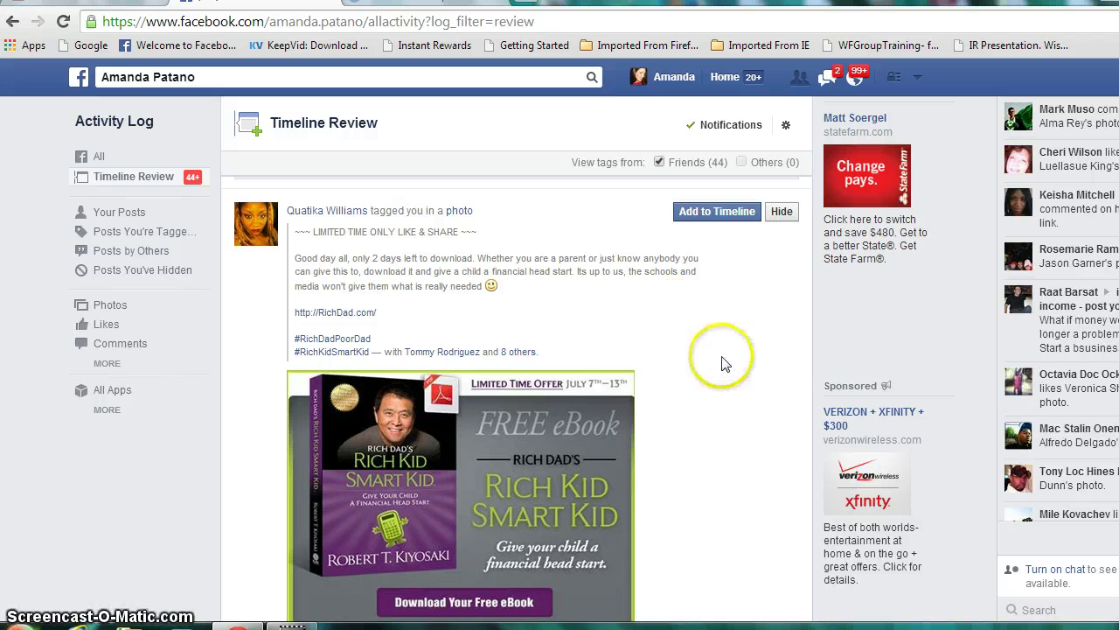
scroll(516, 393, down, 3)
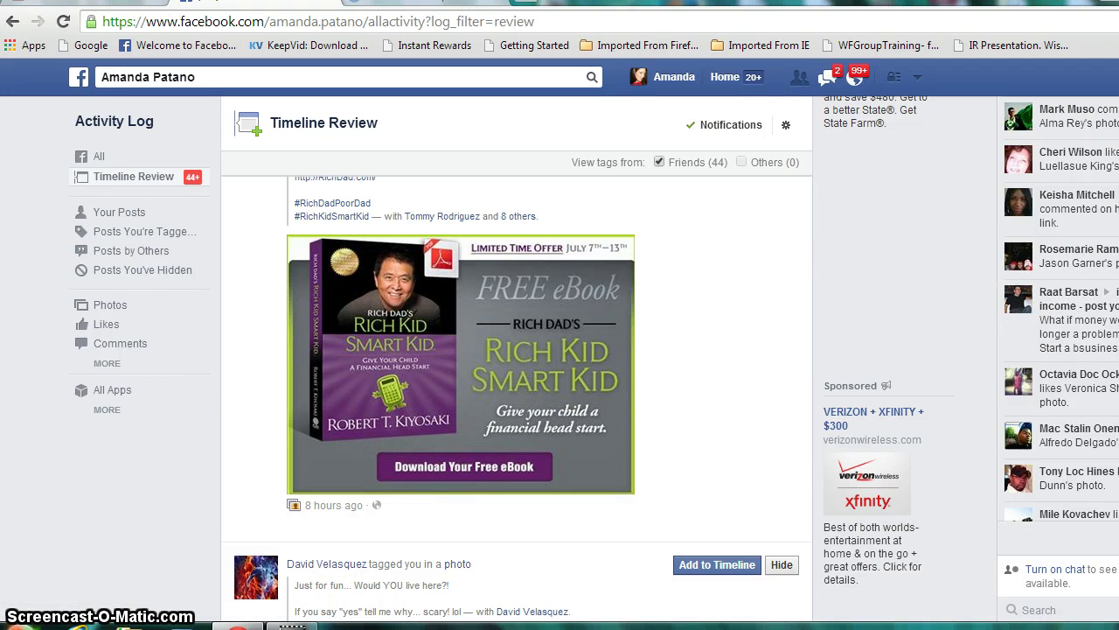
scroll(516, 393, up, 3)
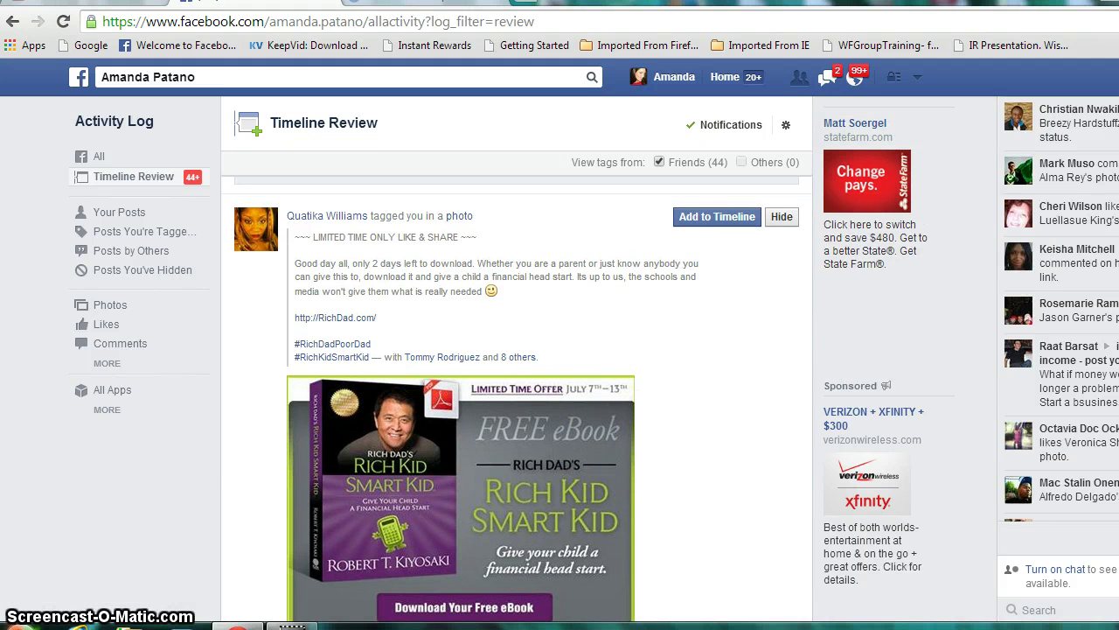
scroll(515, 394, down, 1)
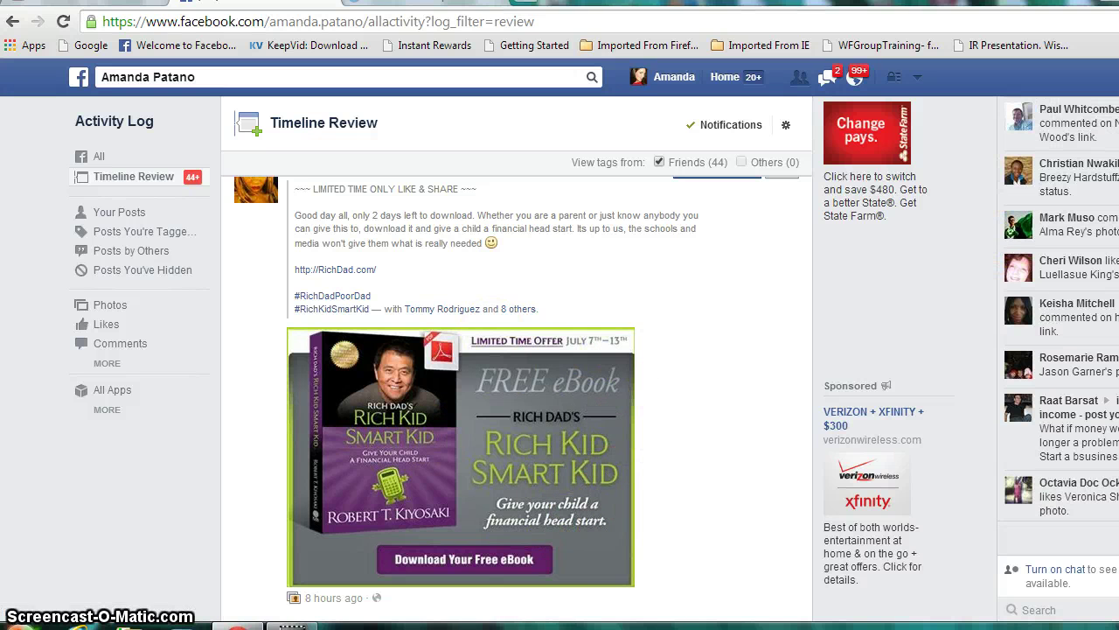
scroll(769, 306, up, 1)
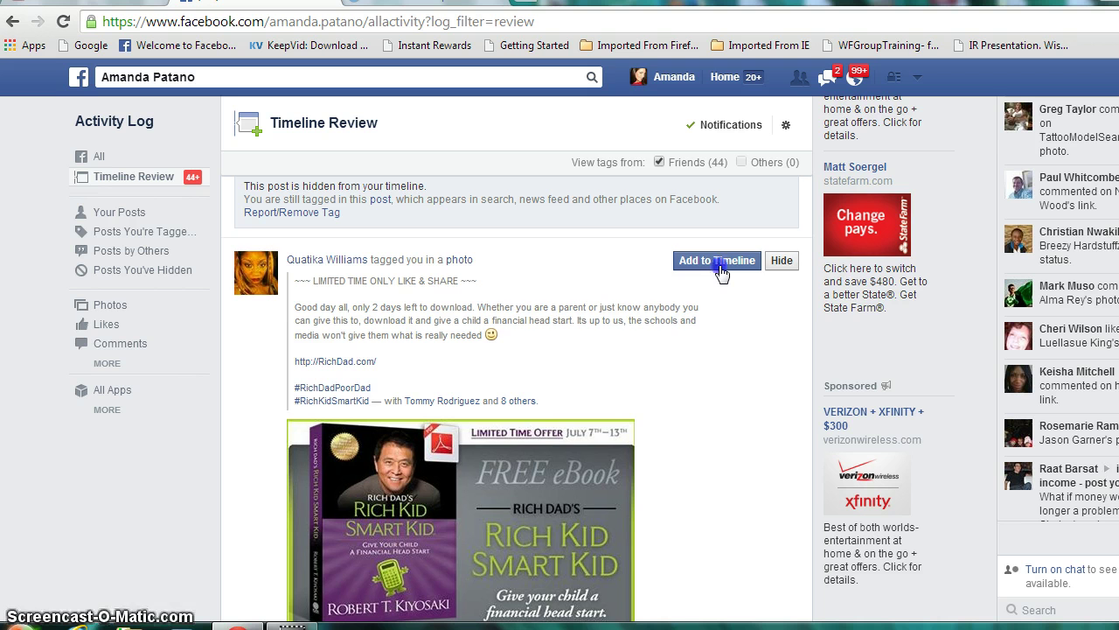
click(717, 261)
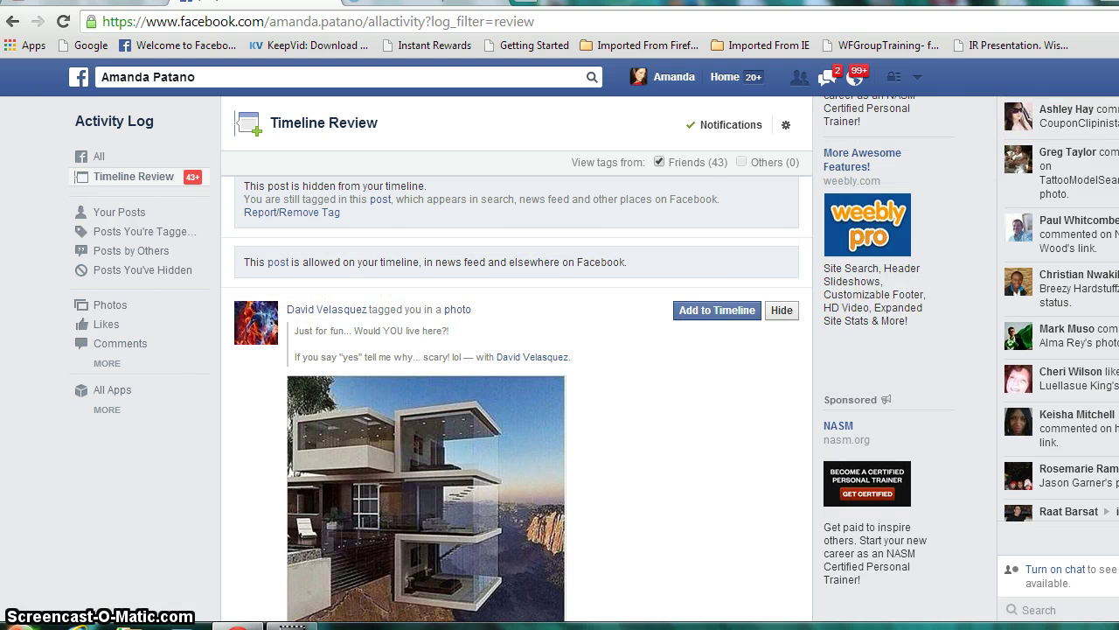
scroll(931, 252, down, 1)
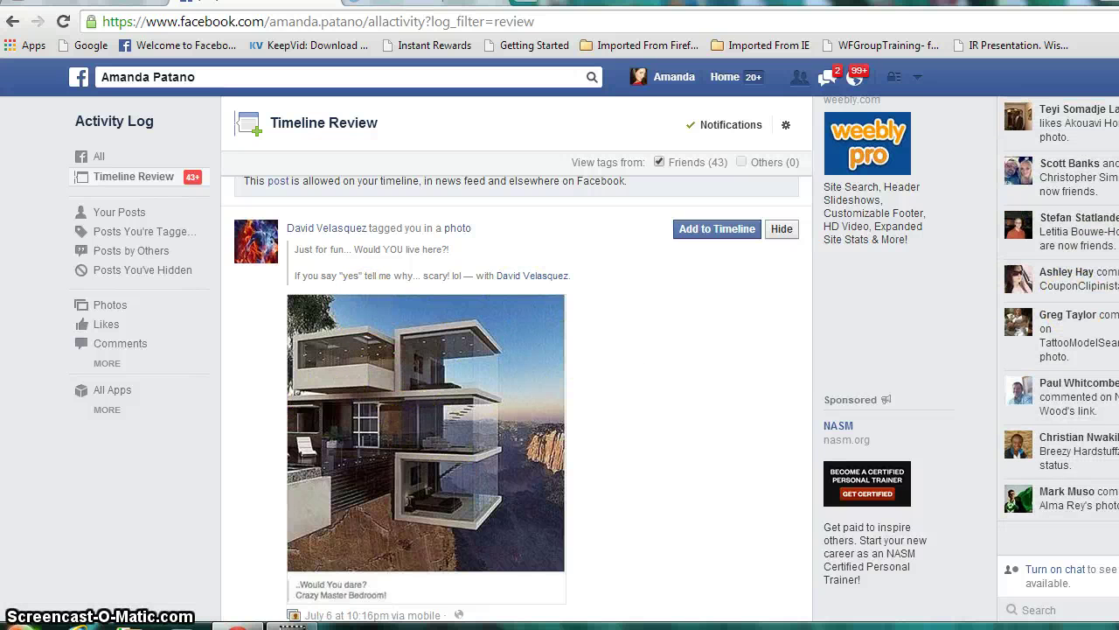
Step: Hide the tagged photo post of the cliffside glass house from the timeline, and look over the remaining tagged posts awaiting review
scroll(516, 394, down, 3)
scroll(516, 394, up, 2)
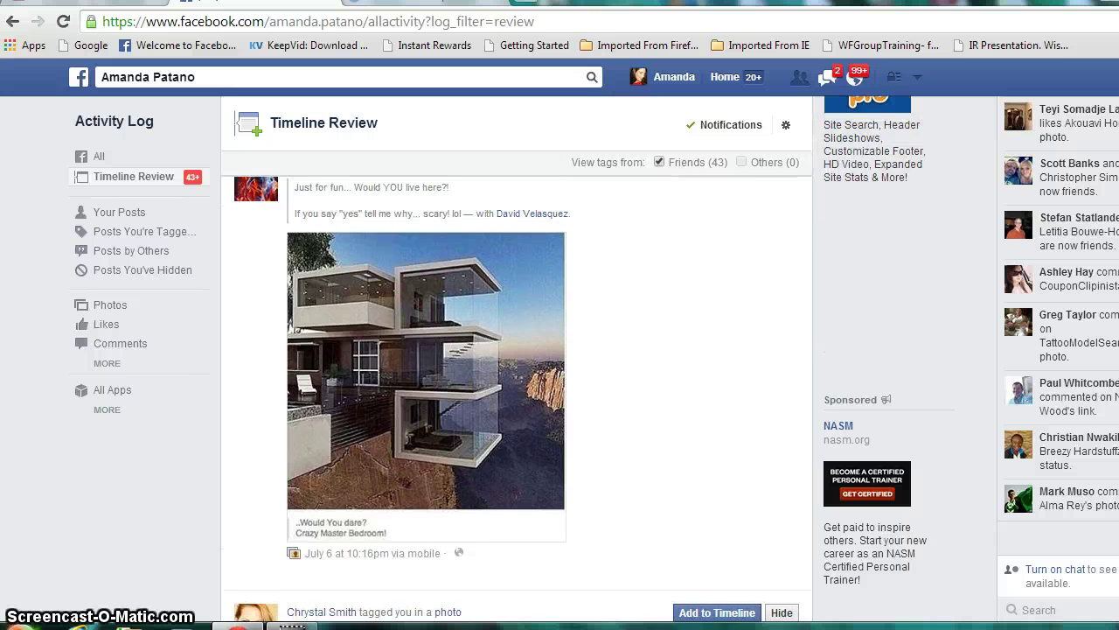
scroll(516, 393, up, 1)
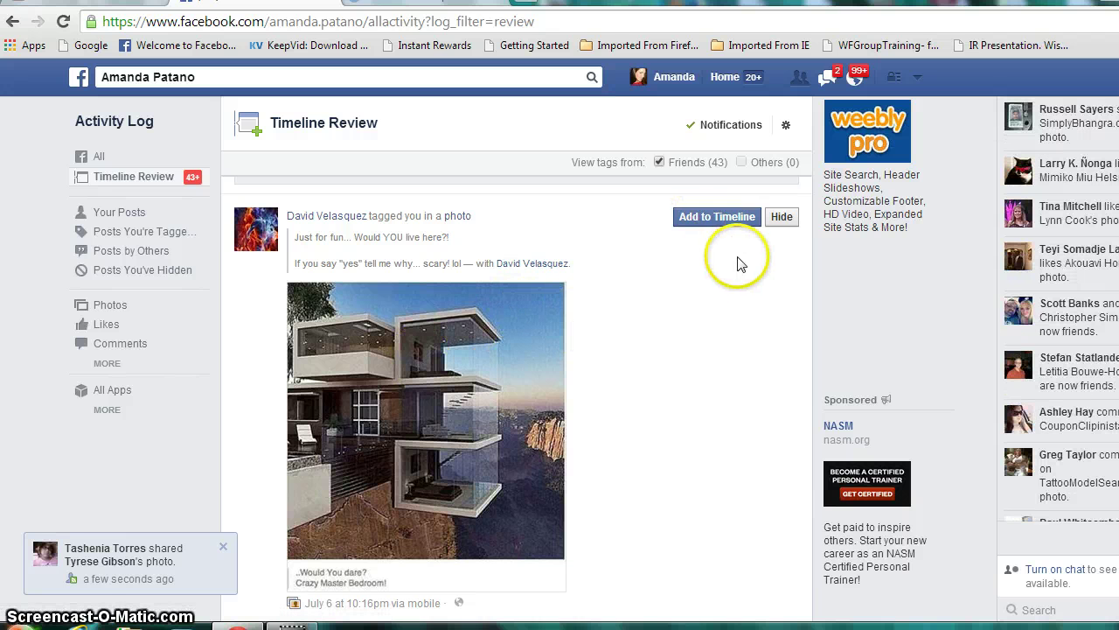
click(781, 219)
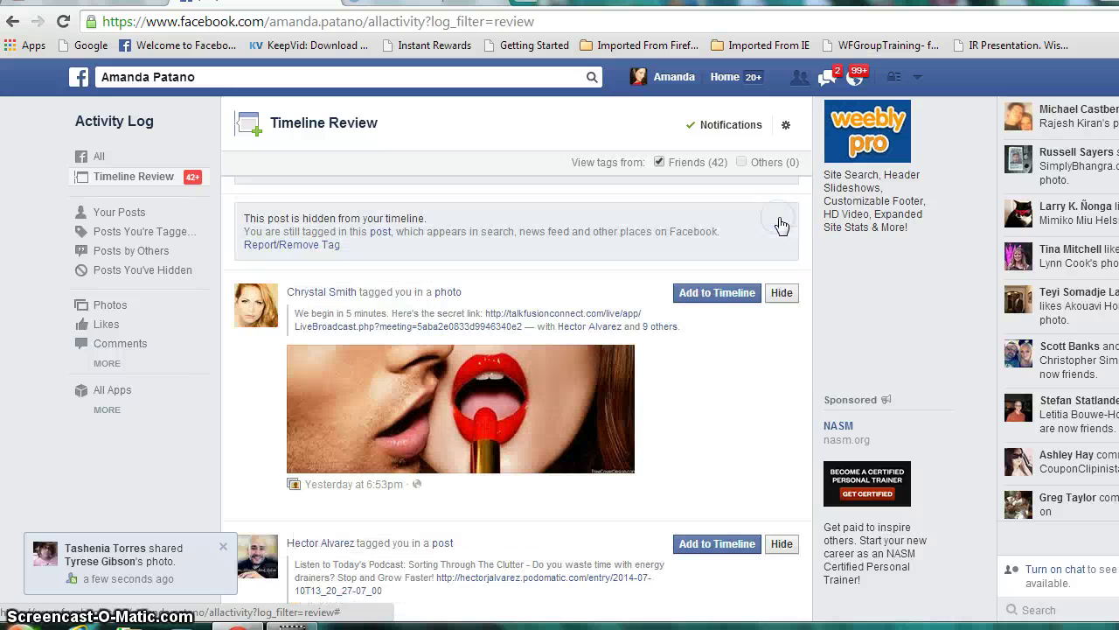
scroll(516, 367, down, 5)
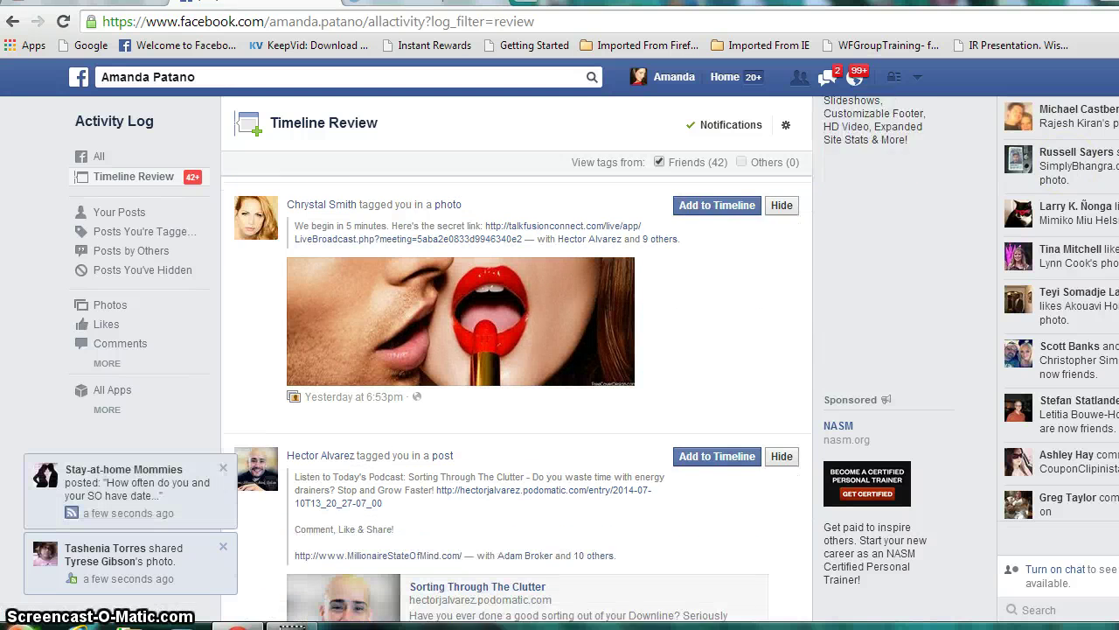
scroll(516, 368, down, 5)
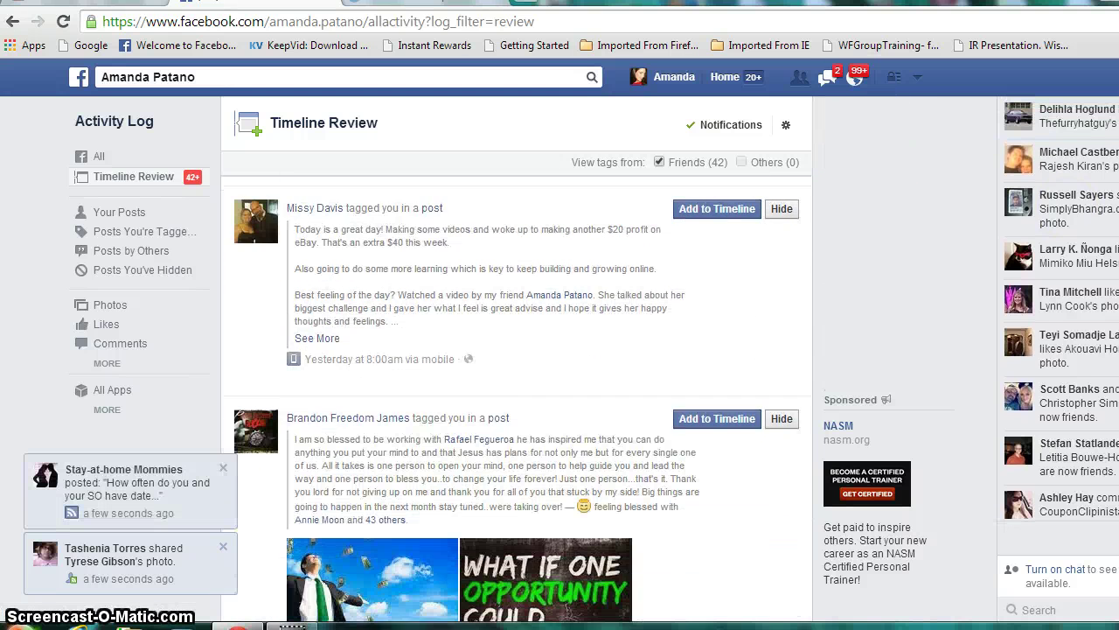
scroll(516, 367, down, 1)
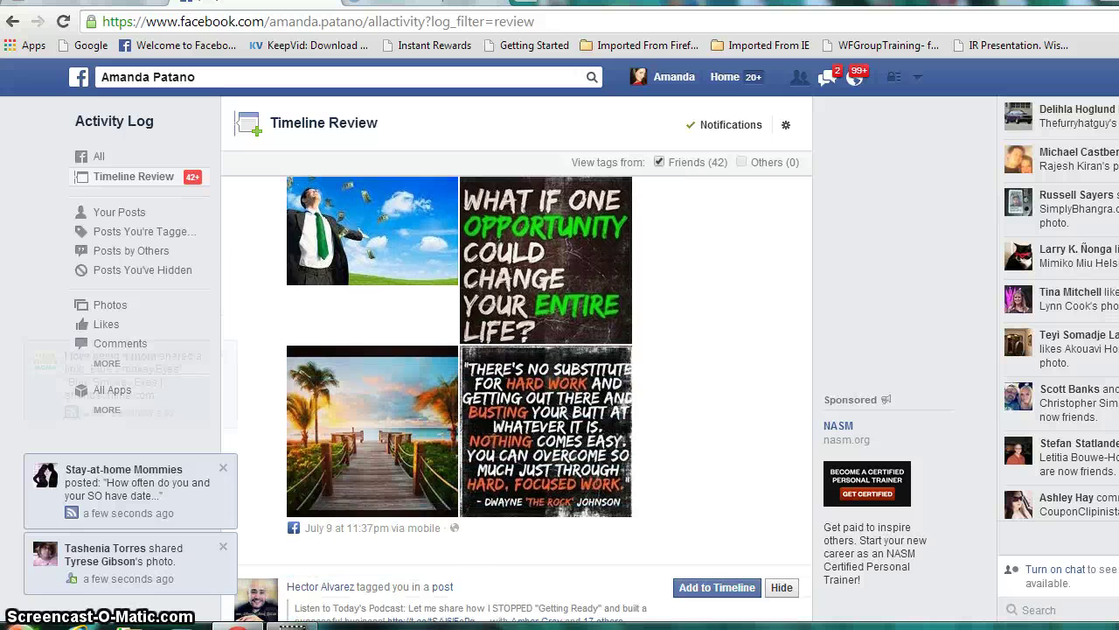
scroll(515, 368, up, 4)
scroll(516, 368, up, 12)
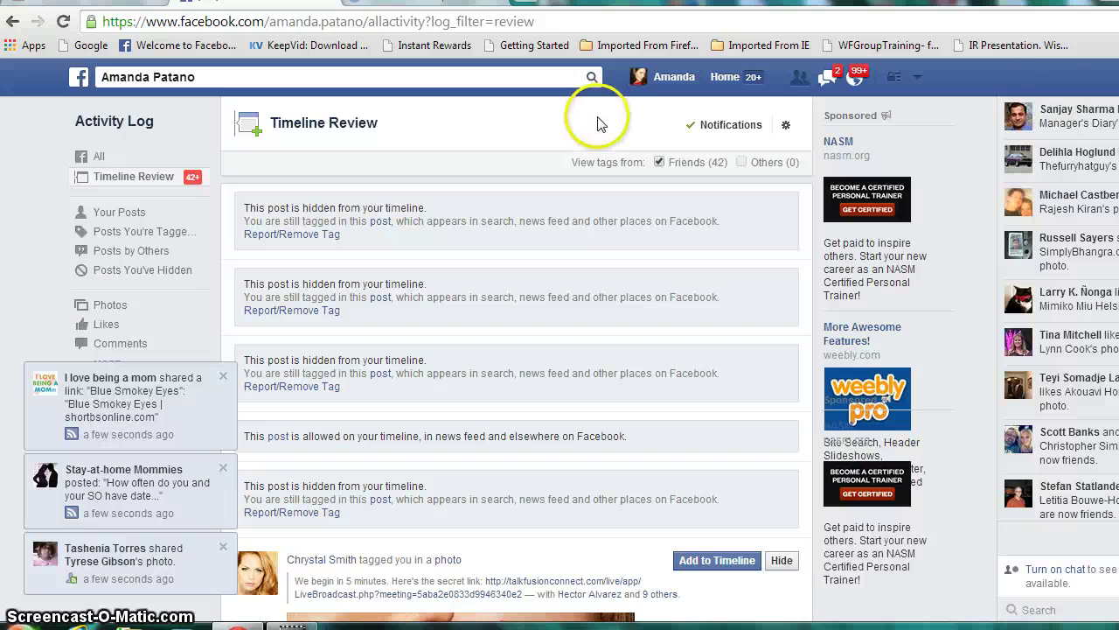
Step: Open the Timeline and Tagging section of the account settings
click(918, 77)
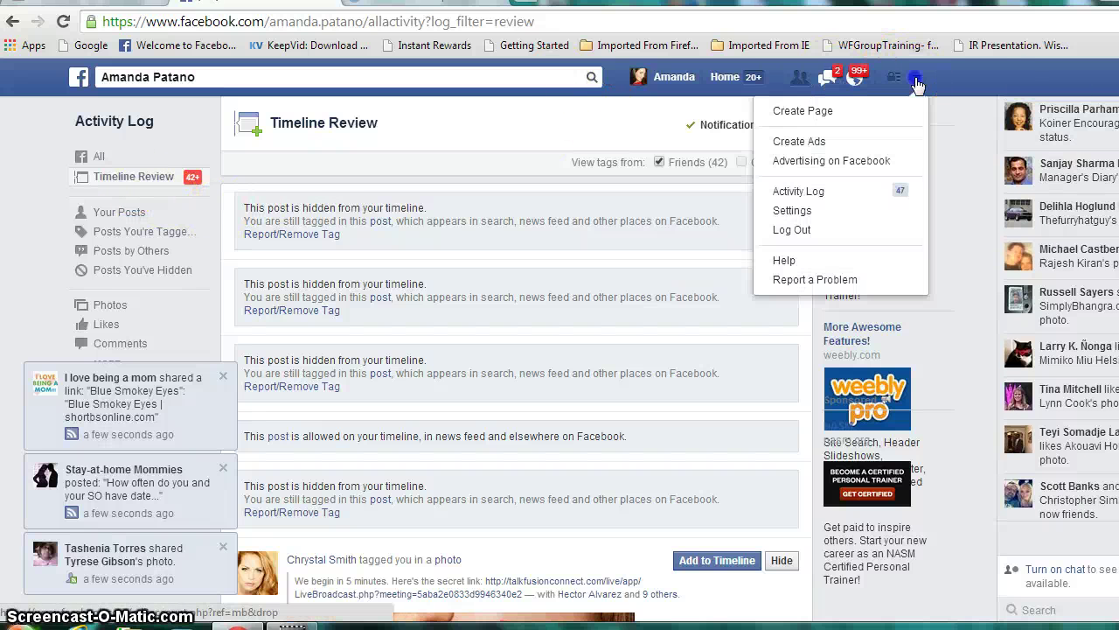
click(805, 212)
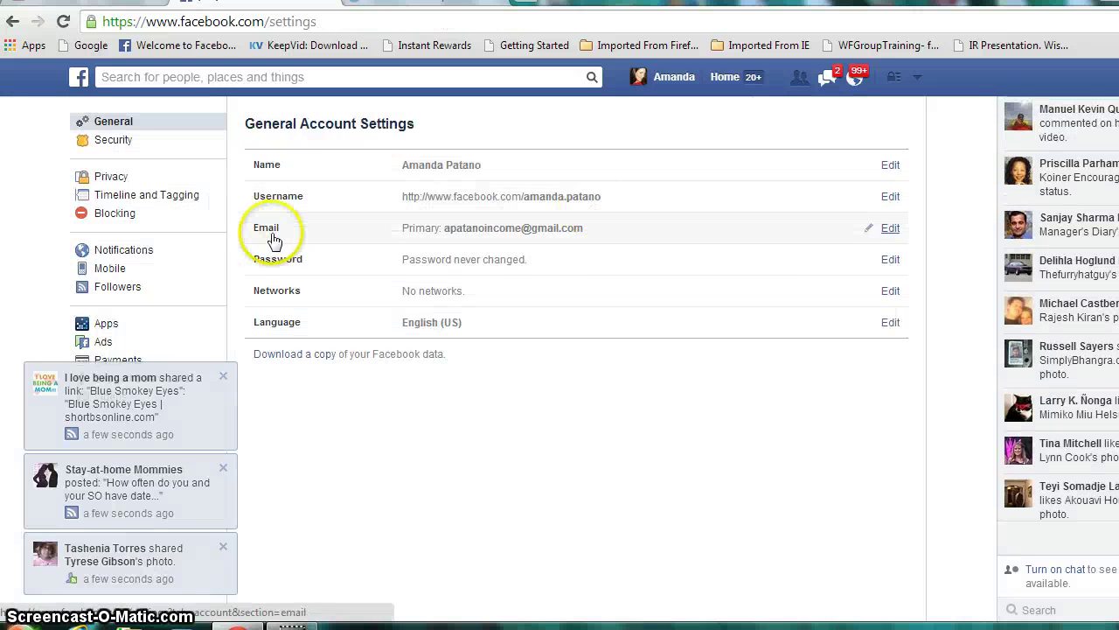
click(155, 201)
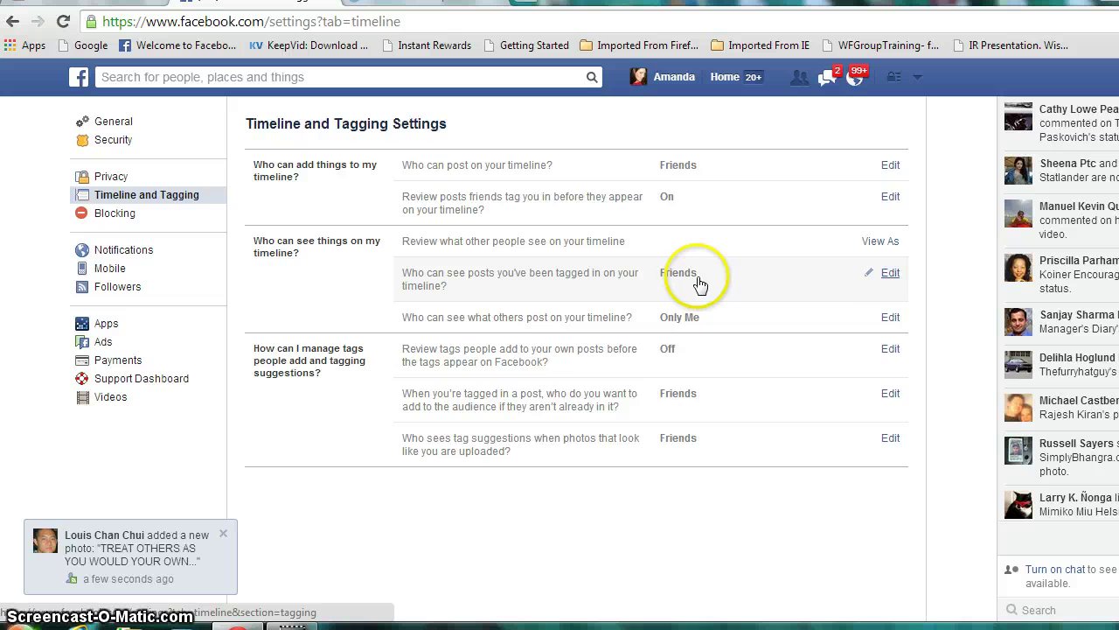
Step: Review the audience choices for who can see posts you've been tagged in on your timeline, without changing the selection
click(867, 276)
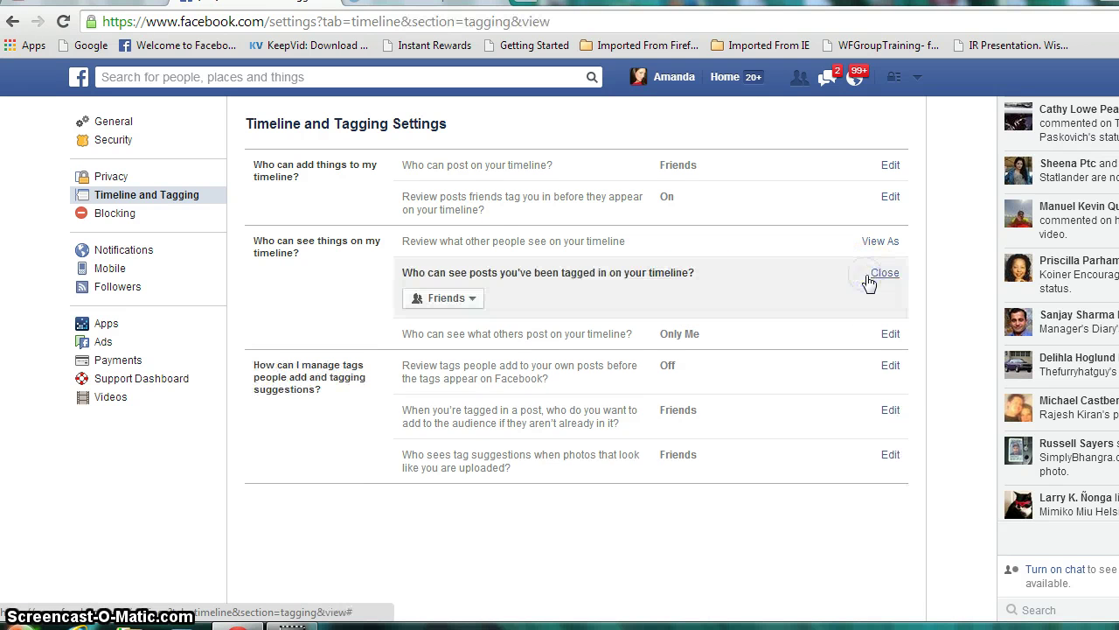
click(468, 300)
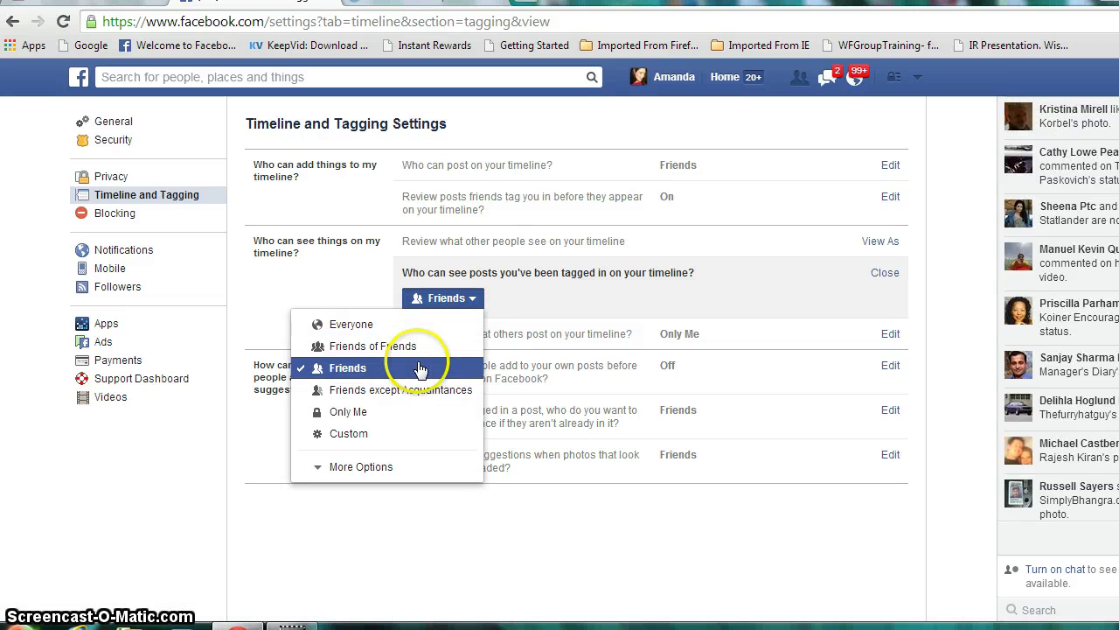
click(473, 304)
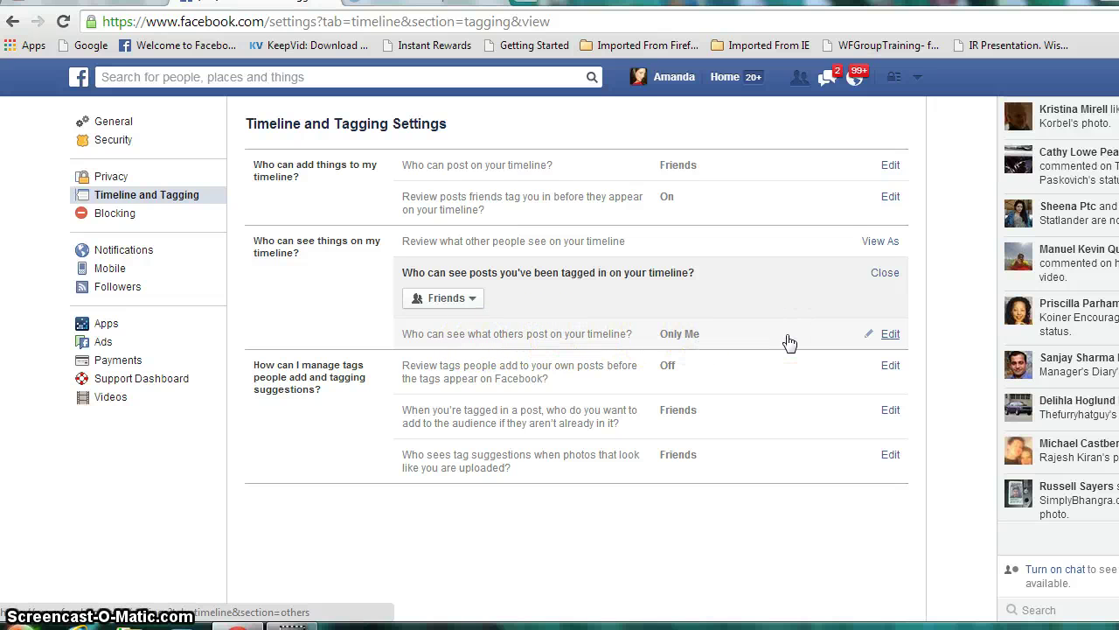
Step: Set who can see what others post on your timeline to Only Me and close that setting
click(865, 339)
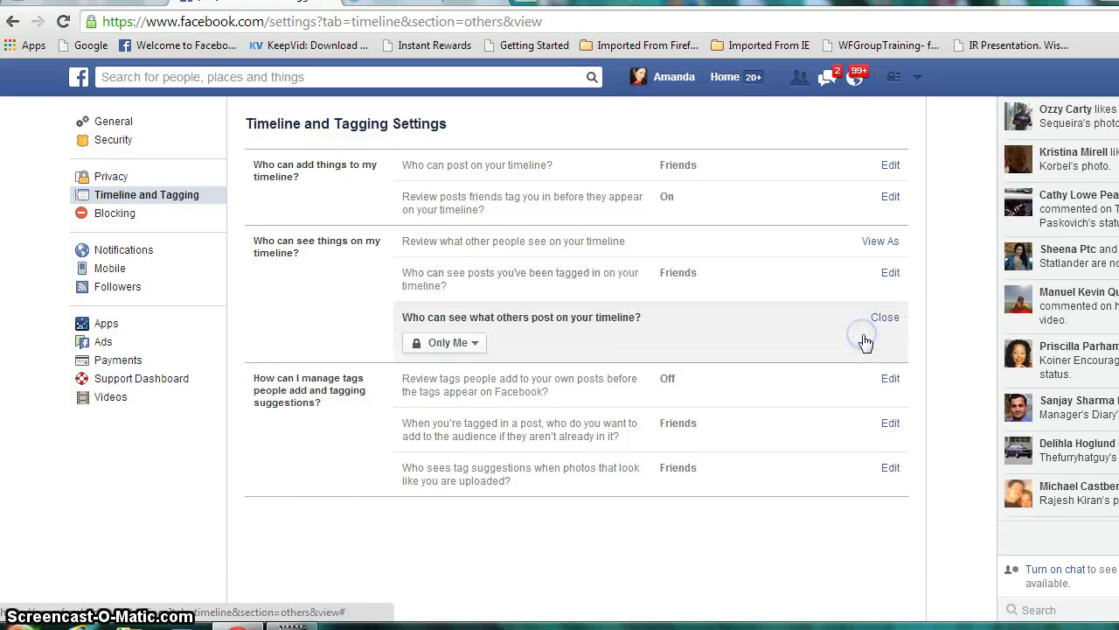
click(472, 345)
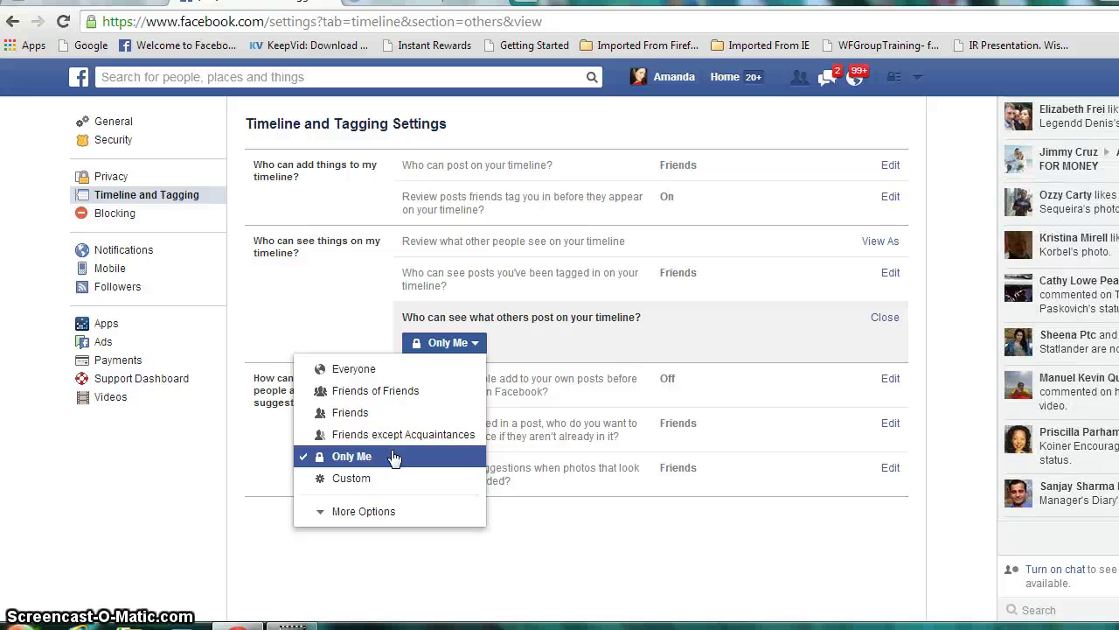
click(394, 456)
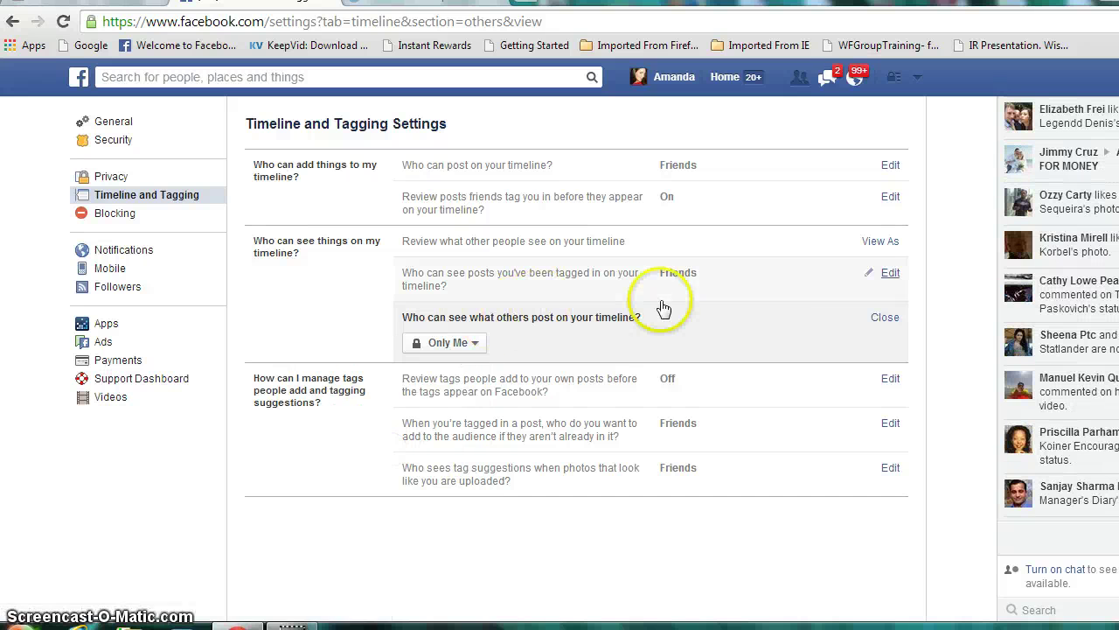
click(880, 318)
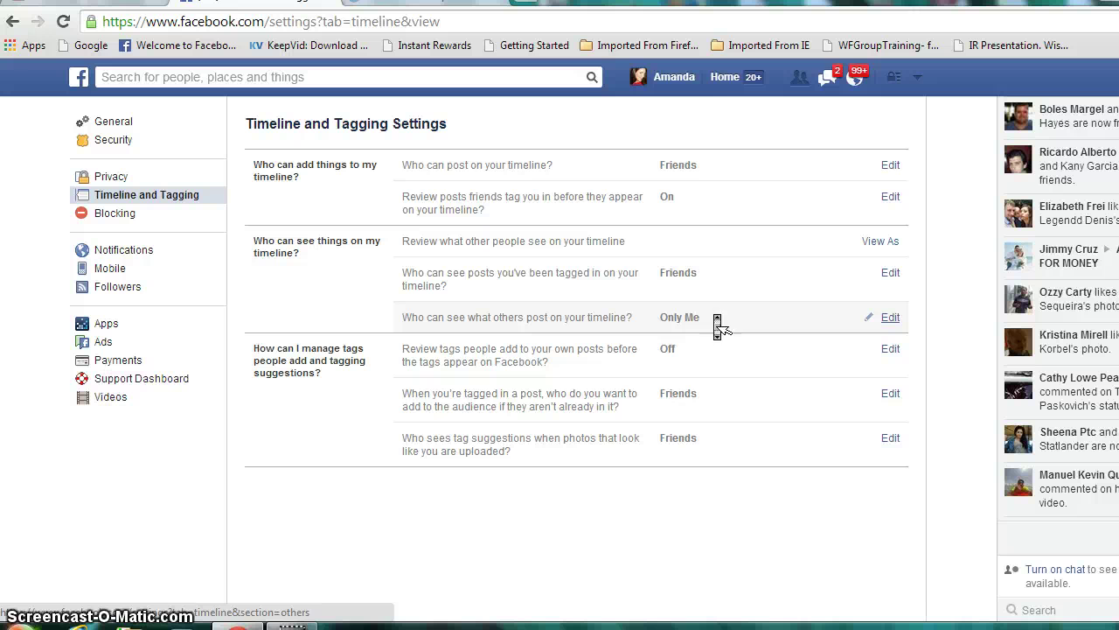
Step: Open your own profile and examine the timeline posts made by others, comparing their privacy icons with those on your own posts
click(669, 87)
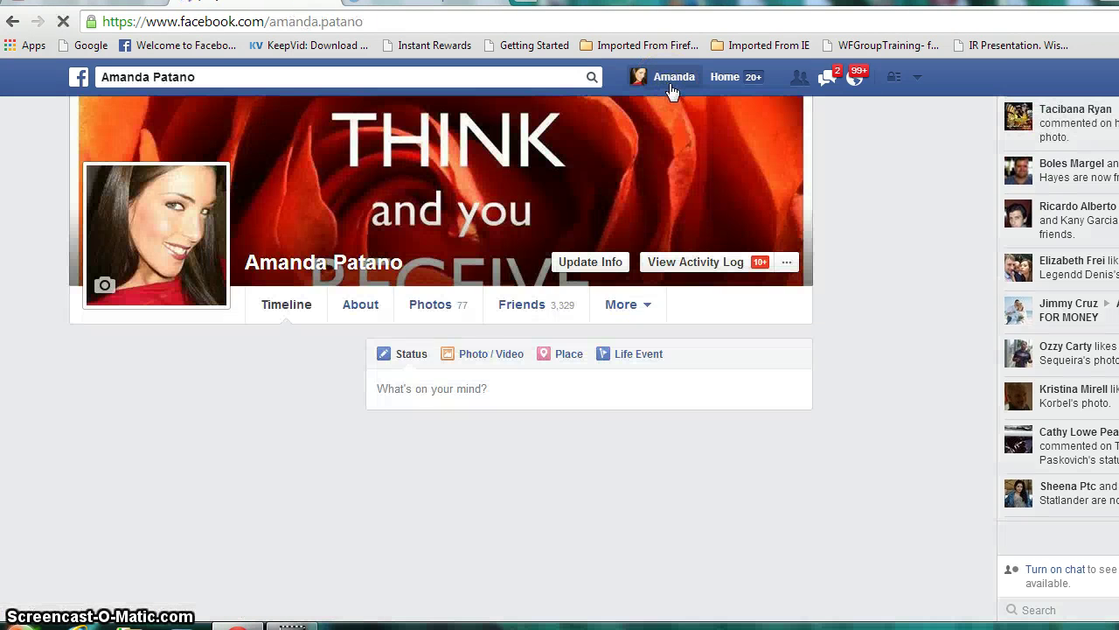
scroll(441, 362, down, 3)
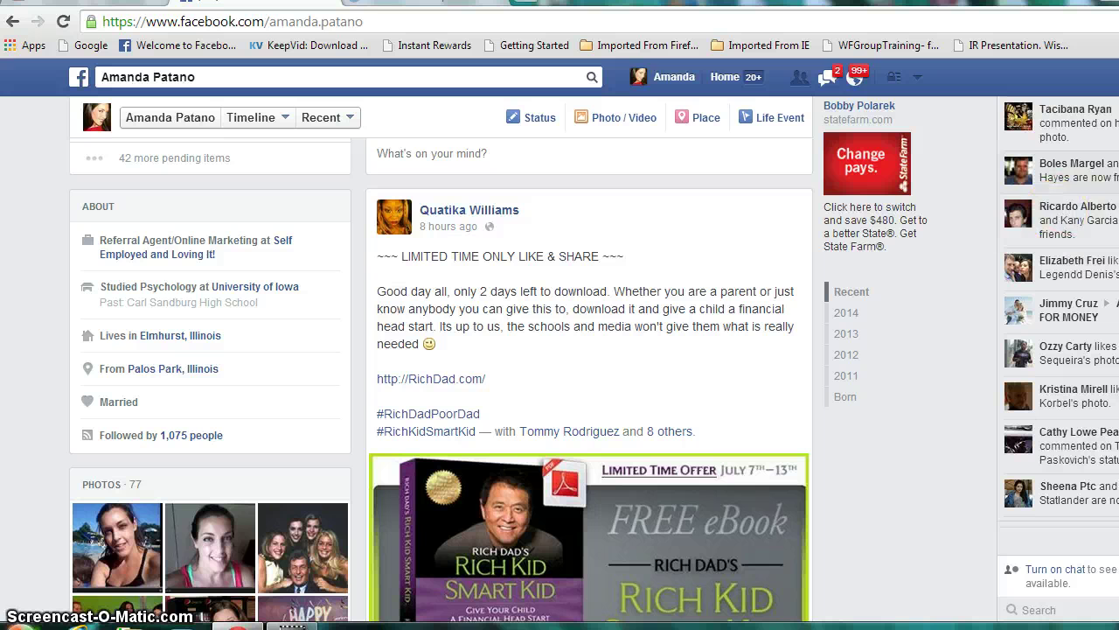
scroll(499, 360, down, 1)
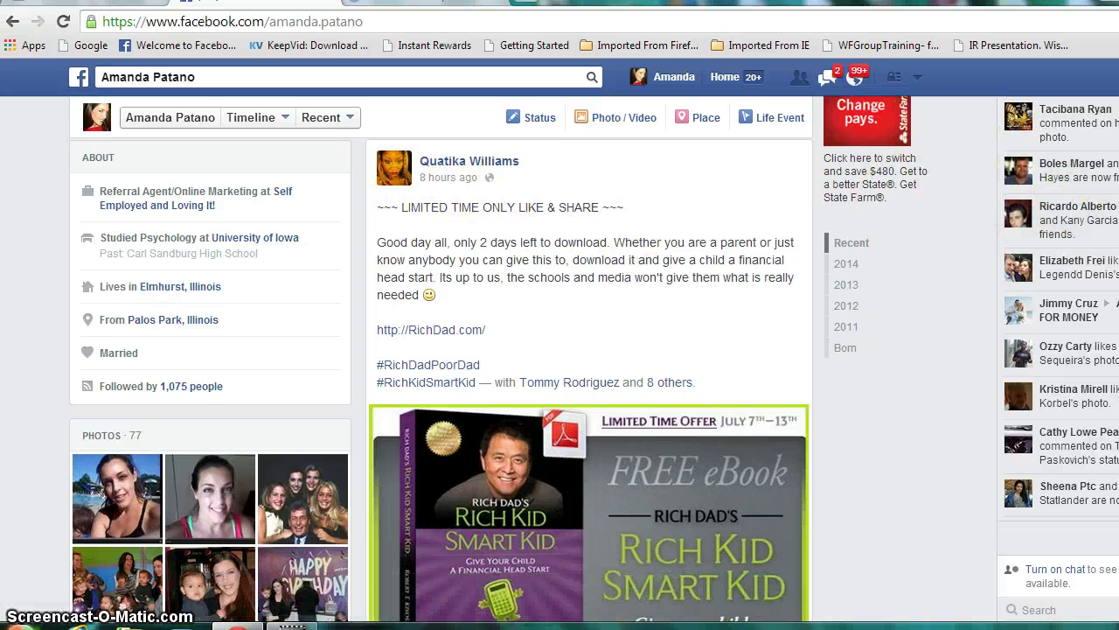
scroll(440, 381, down, 5)
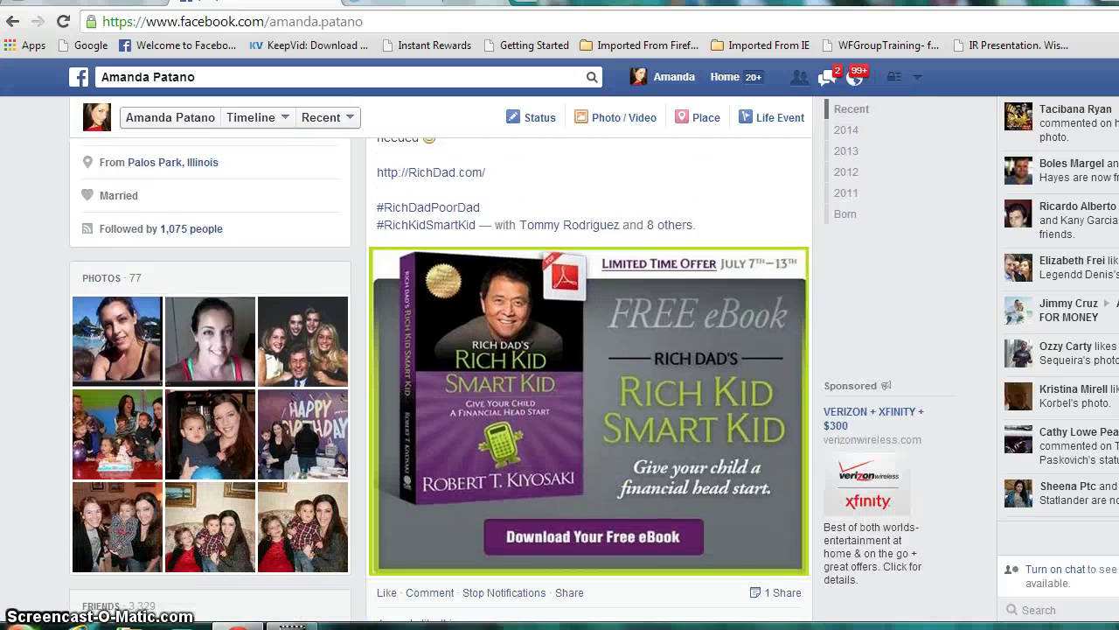
scroll(440, 381, down, 4)
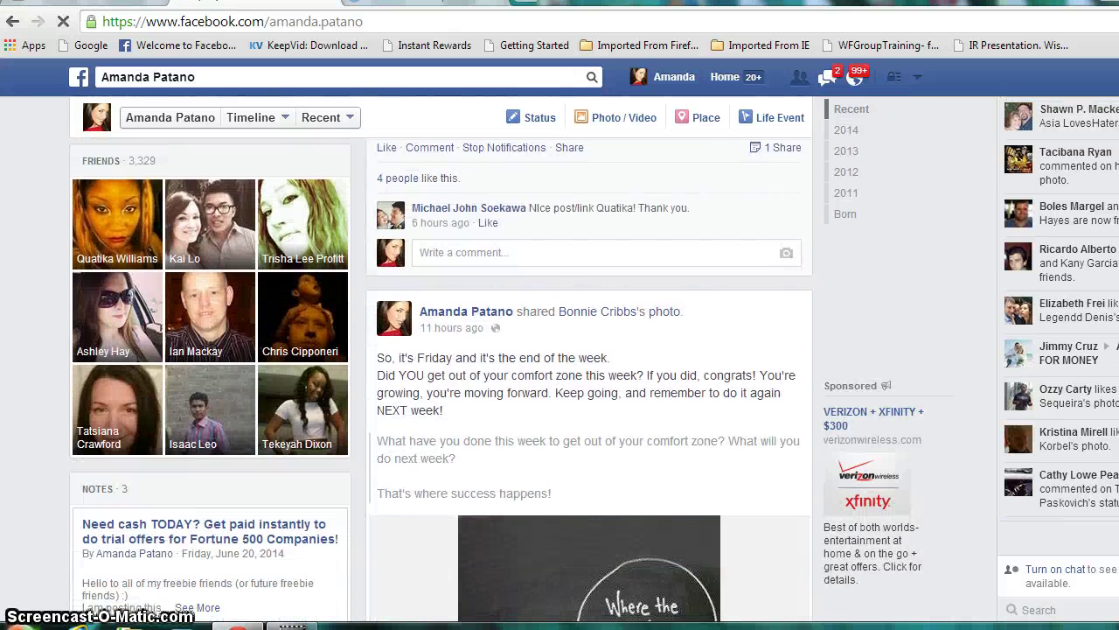
scroll(589, 381, down, 10)
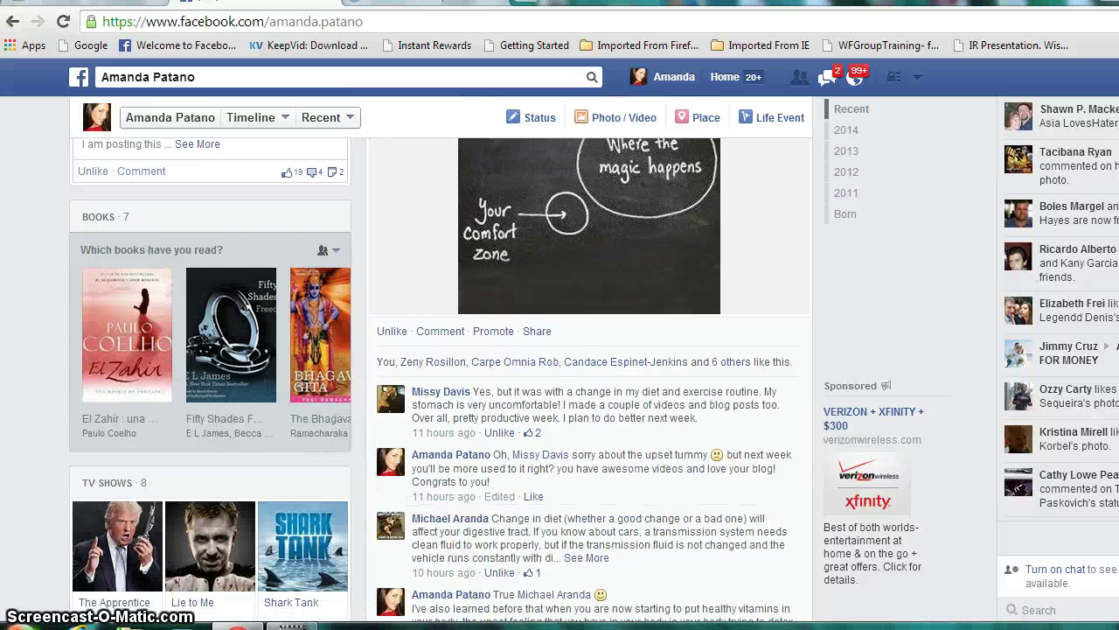
scroll(441, 382, down, 2)
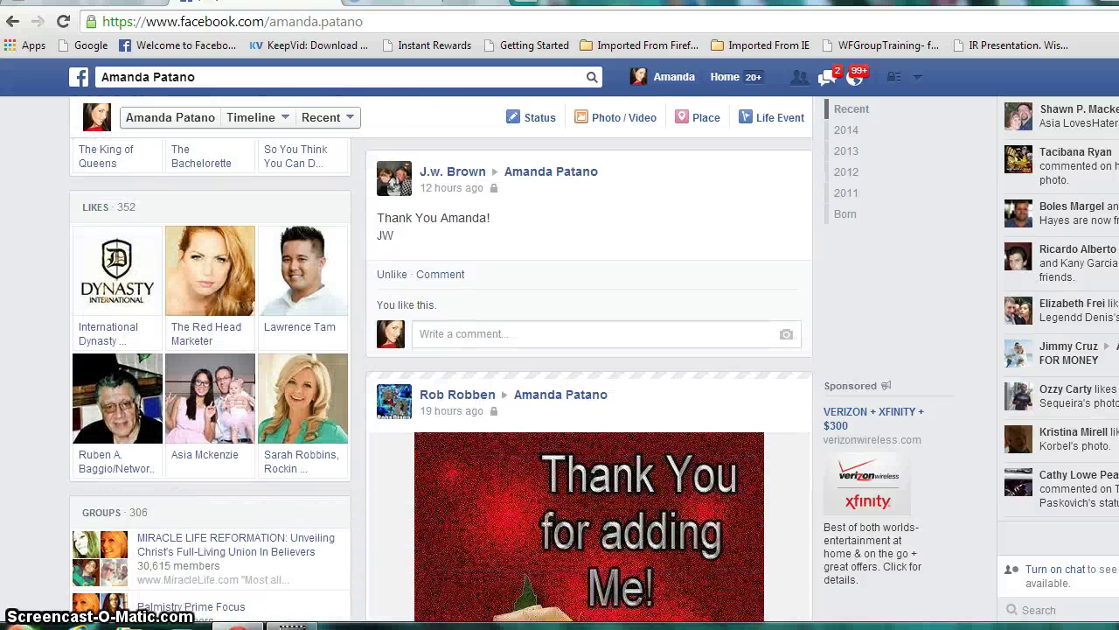
scroll(441, 383, up, 1)
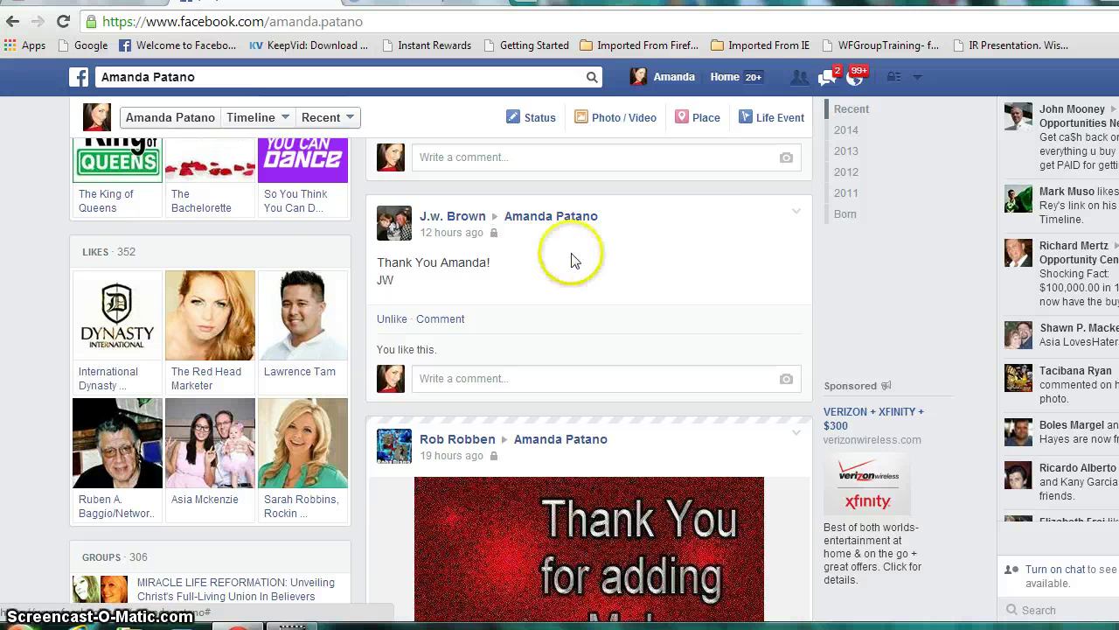
scroll(441, 383, down, 3)
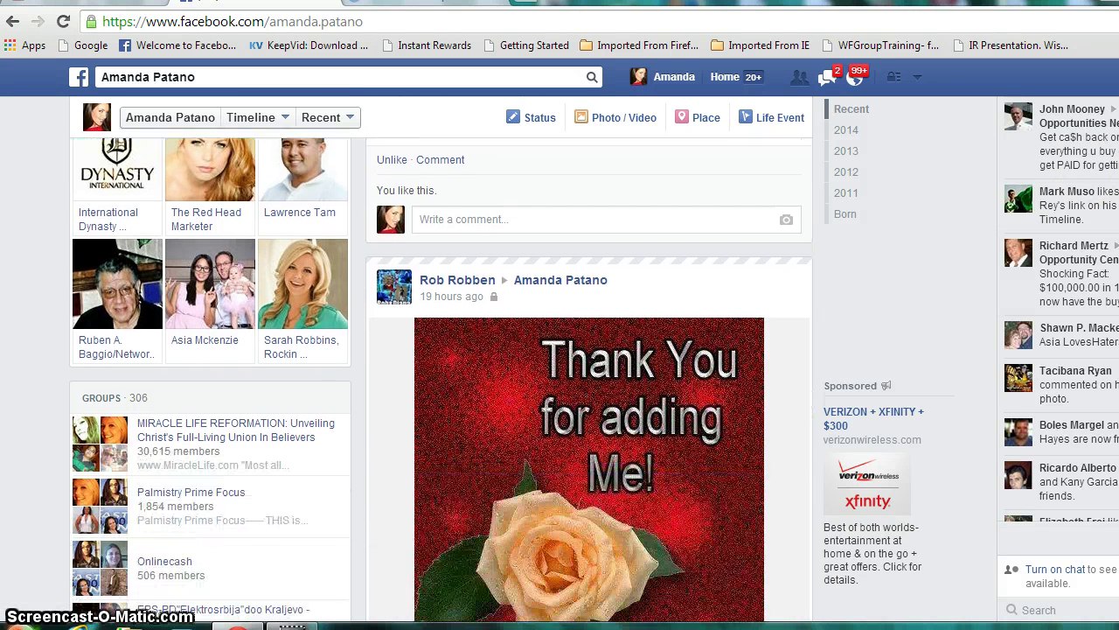
scroll(590, 359, down, 3)
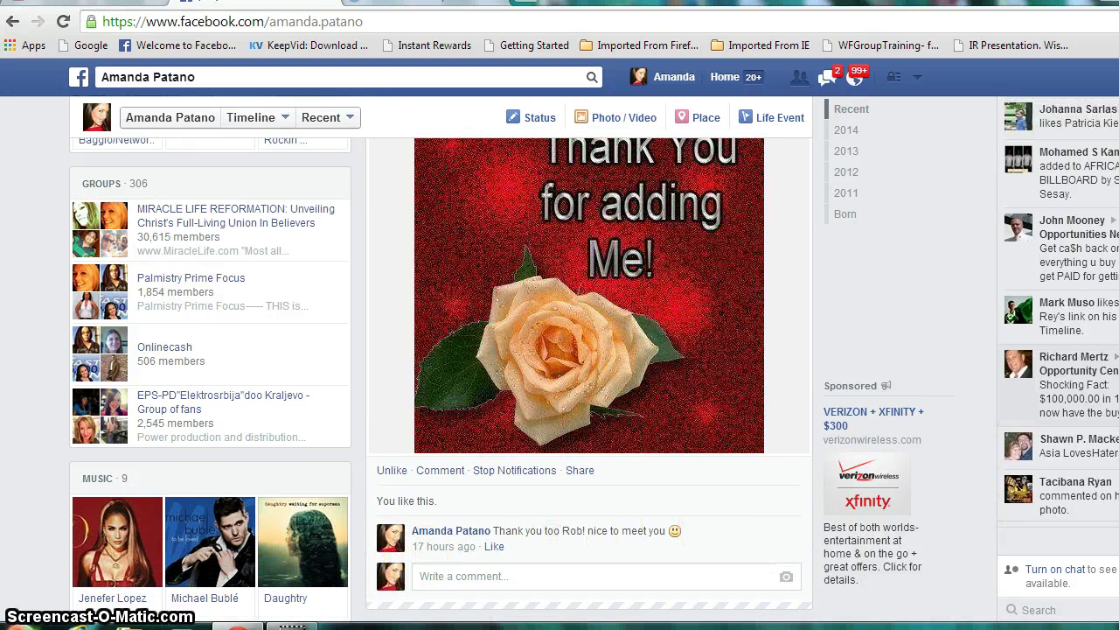
scroll(589, 358, up, 3)
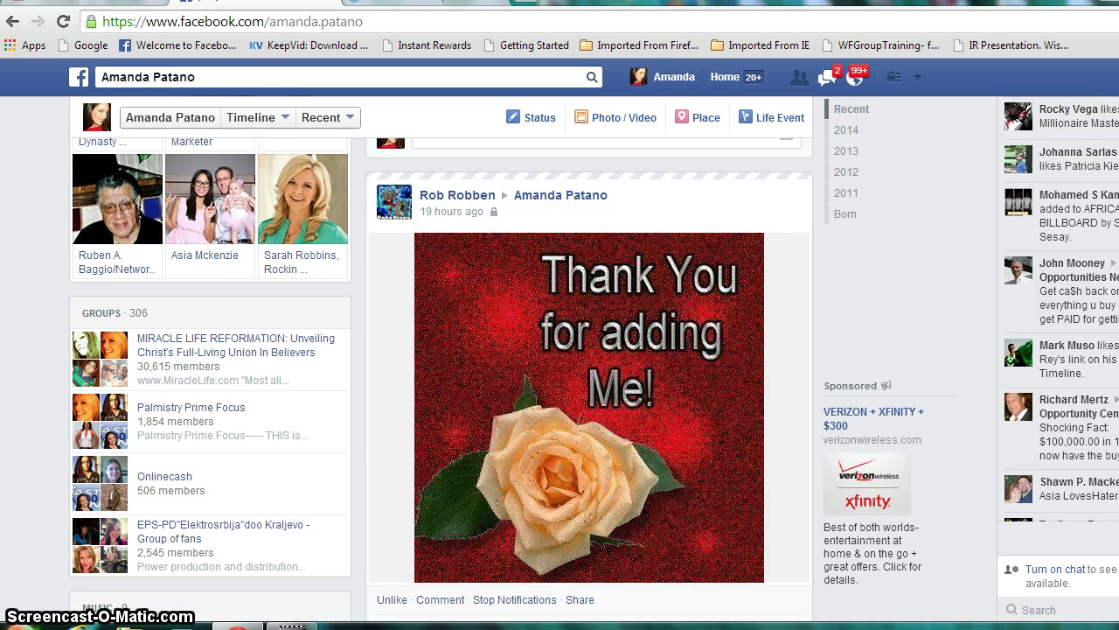
scroll(590, 376, up, 9)
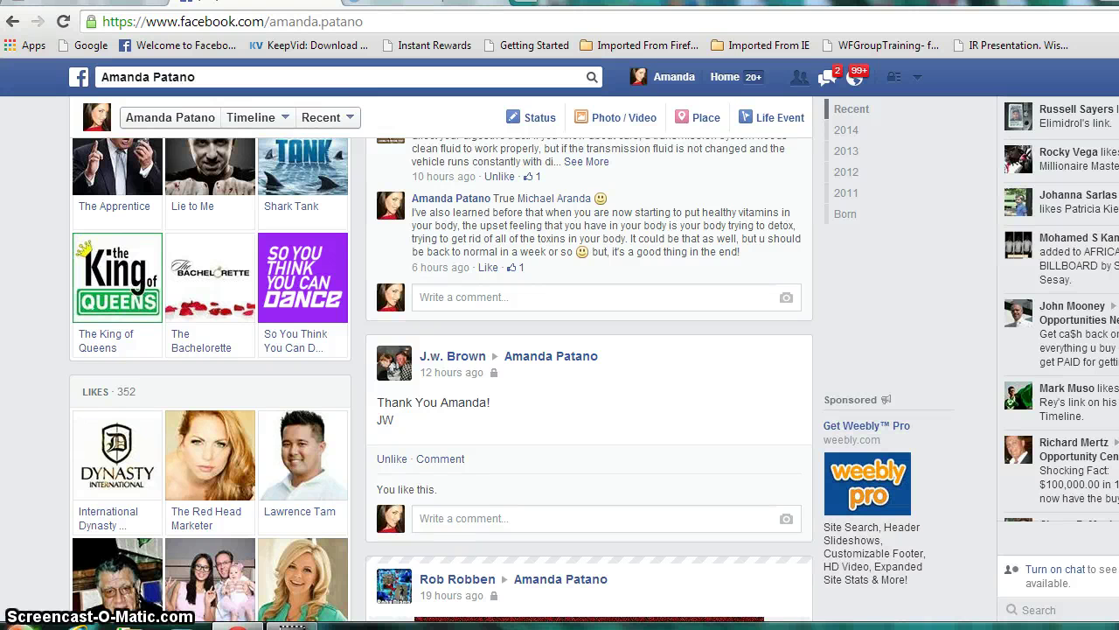
scroll(589, 376, down, 6)
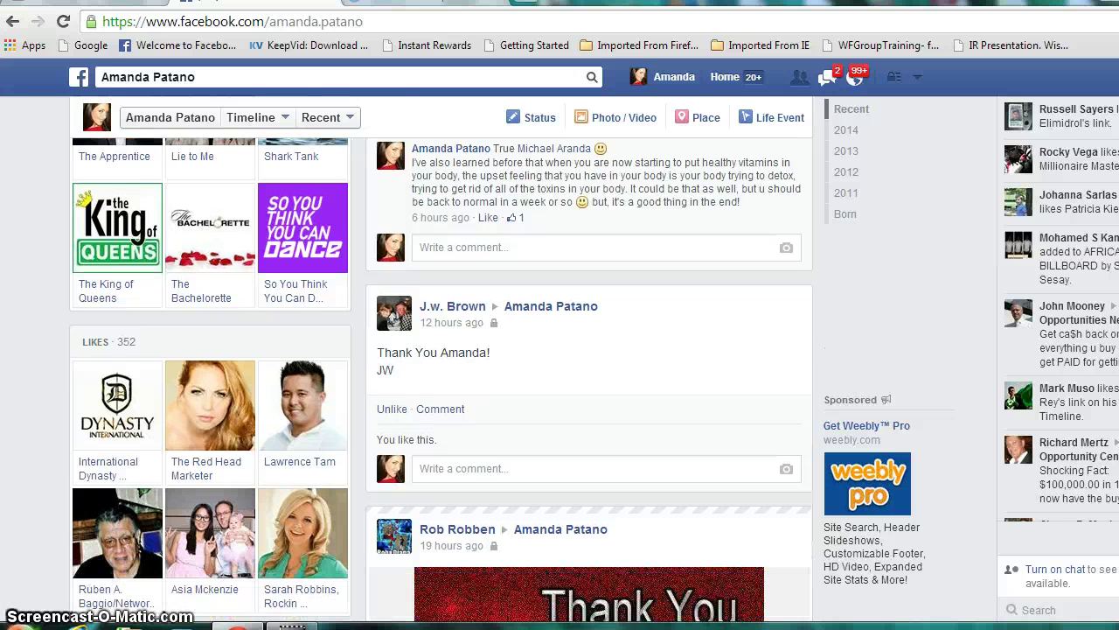
scroll(100, 393, down, 5)
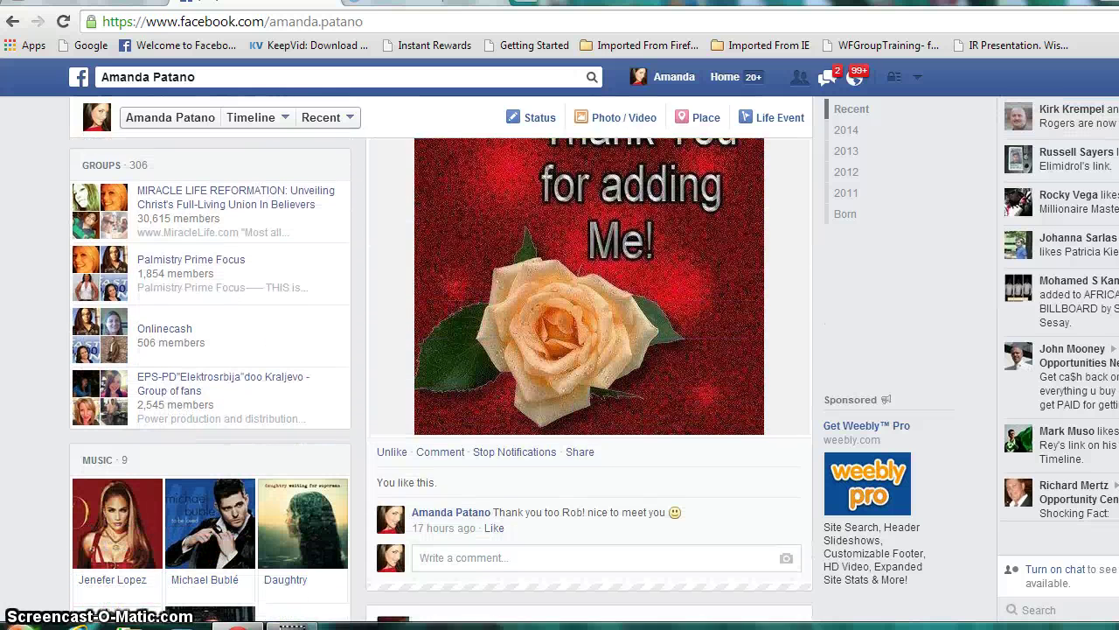
scroll(100, 392, down, 10)
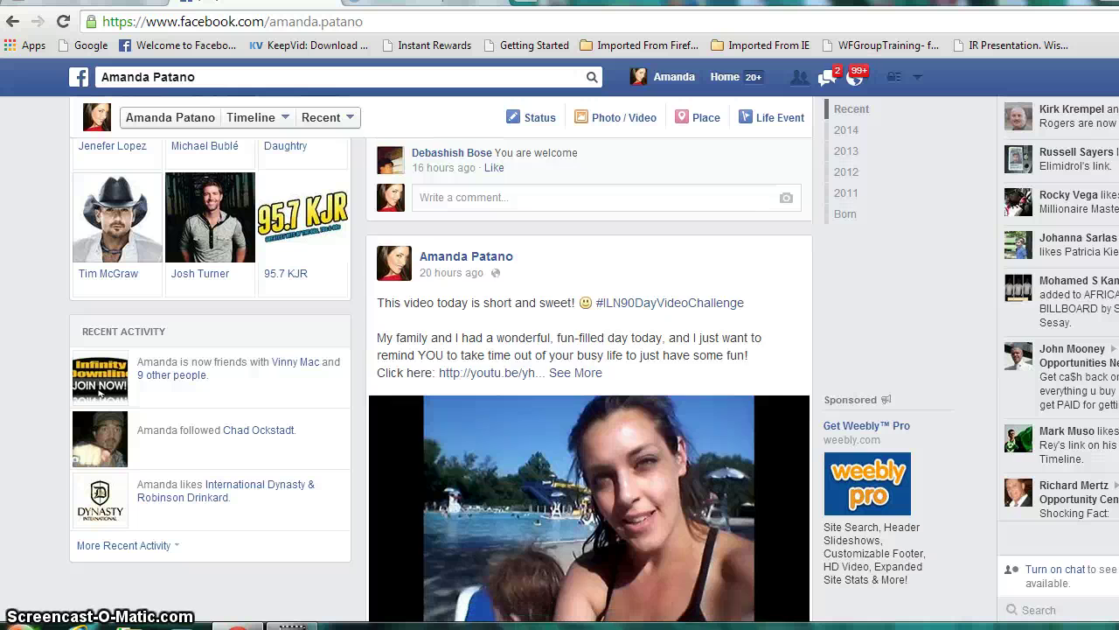
scroll(99, 393, down, 9)
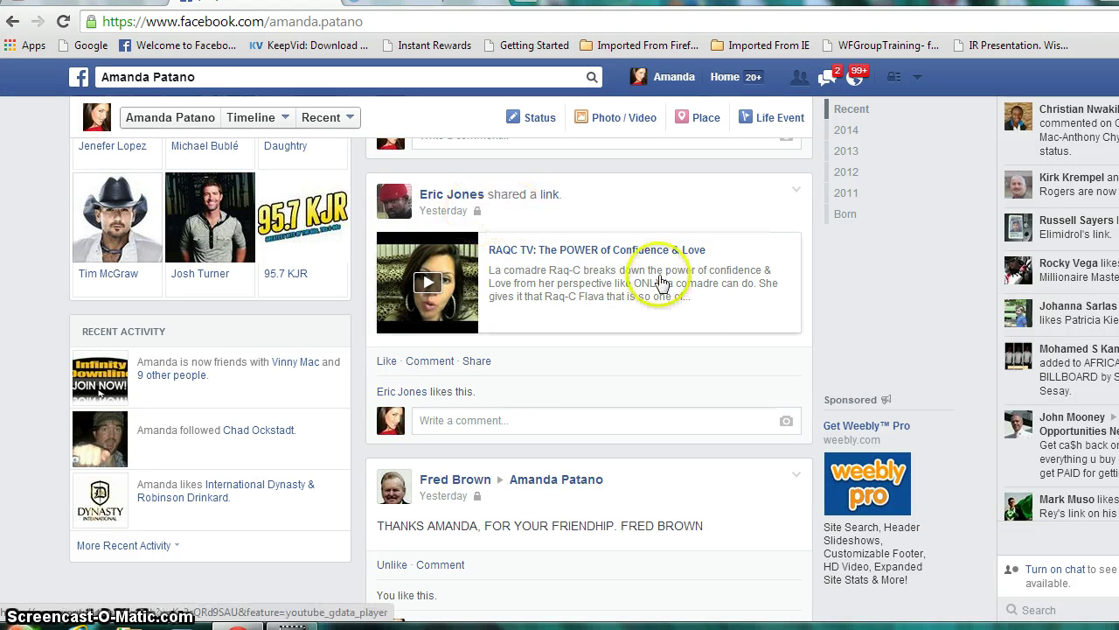
scroll(100, 393, down, 3)
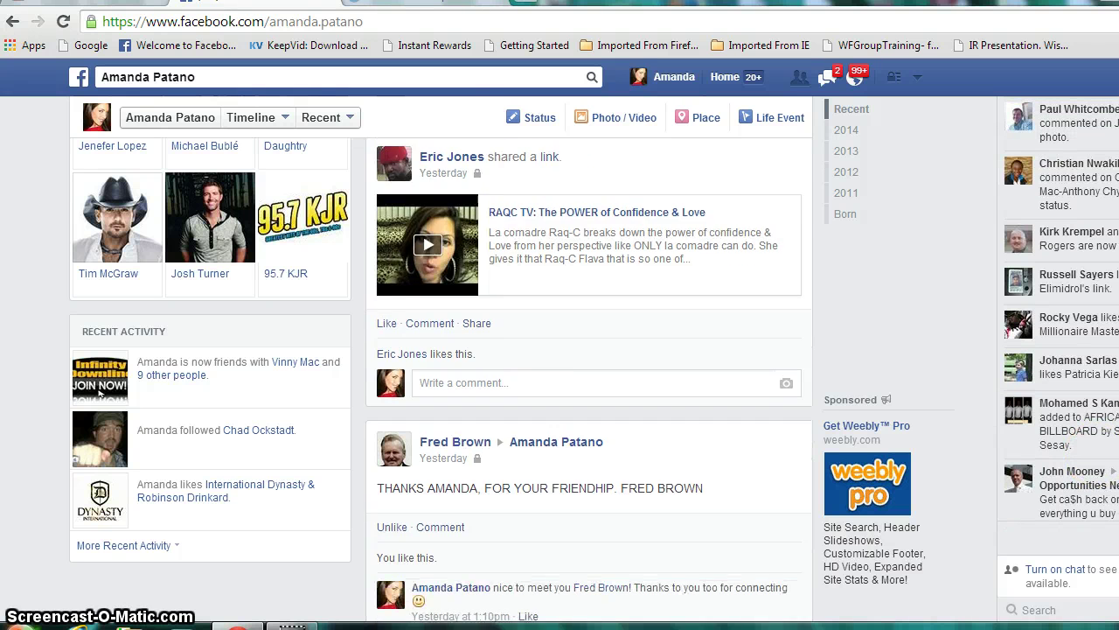
scroll(590, 354, down, 3)
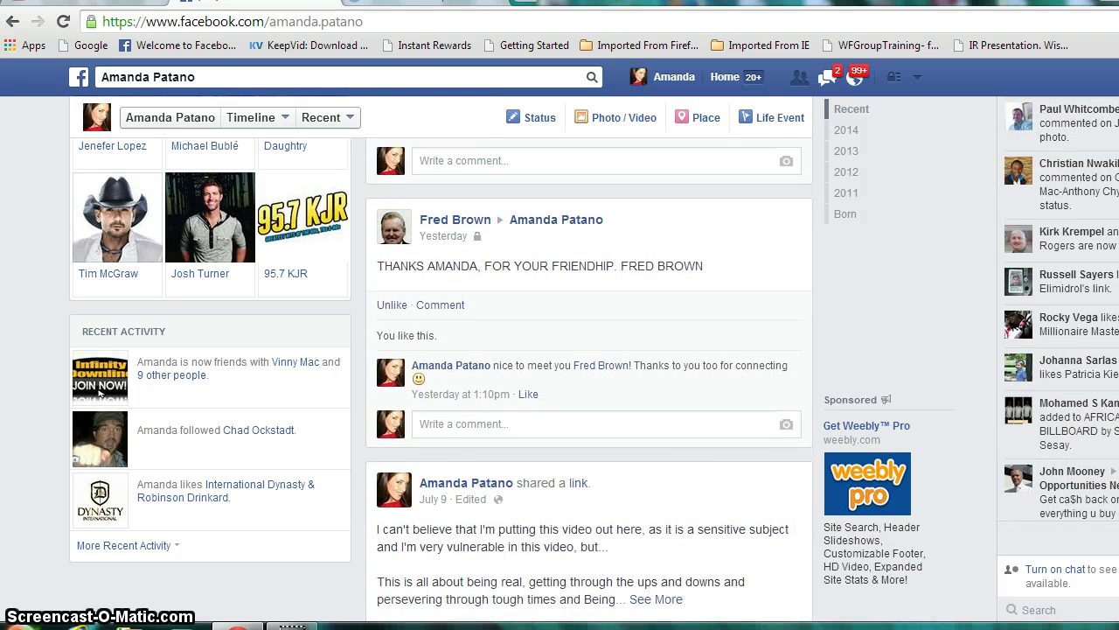
Step: Return from your profile to the Timeline and Tagging section of the account settings
scroll(589, 355, up, 3)
scroll(100, 540, up, 3)
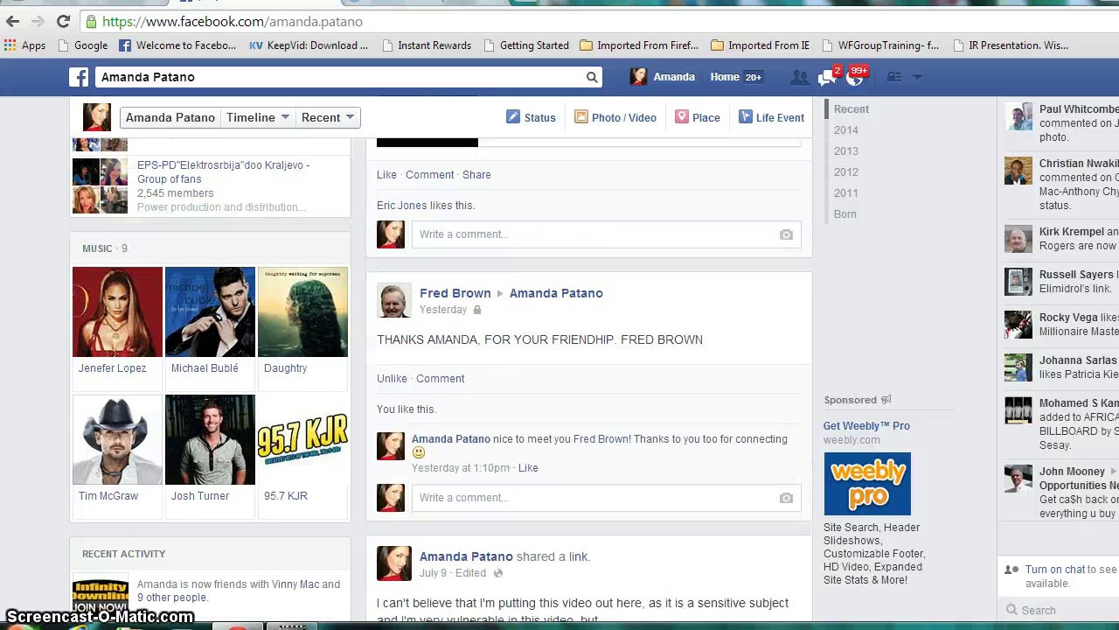
scroll(440, 382, up, 8)
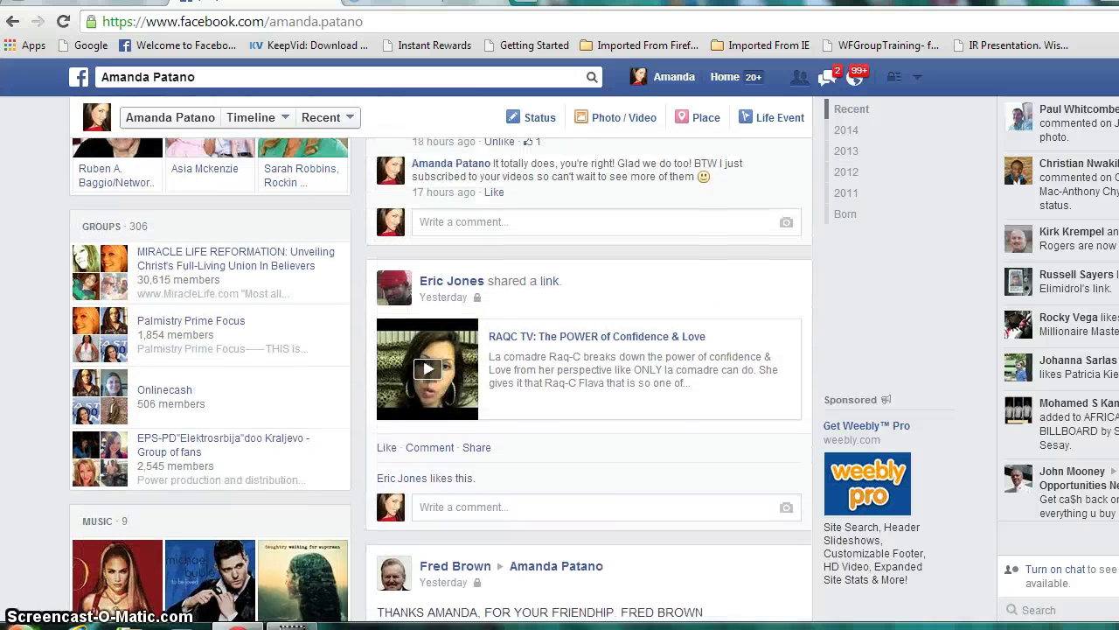
scroll(440, 381, up, 10)
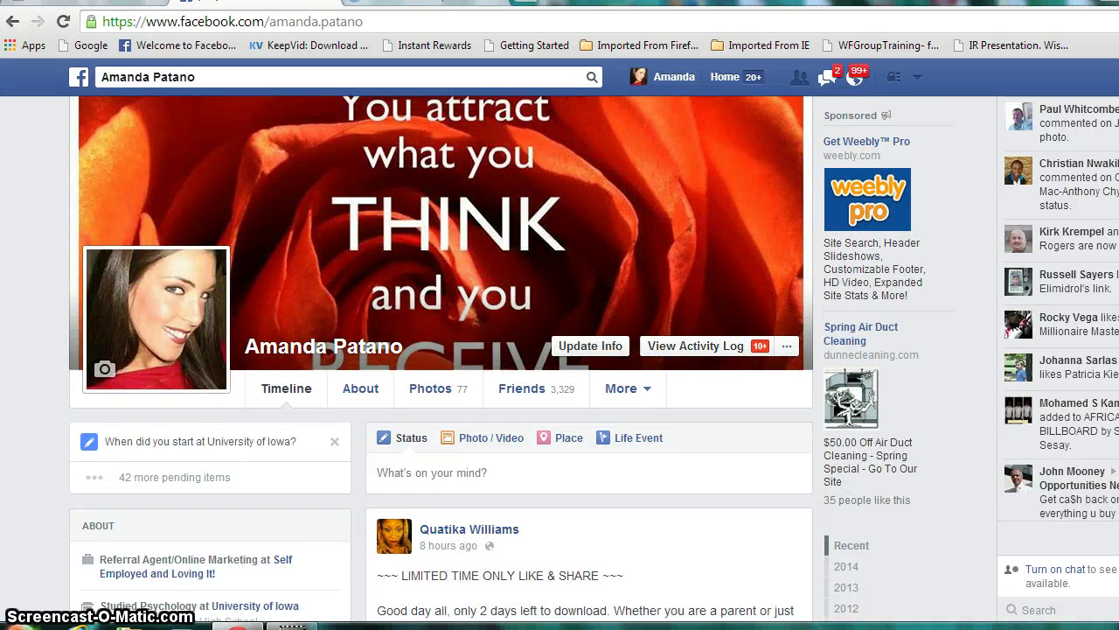
click(917, 81)
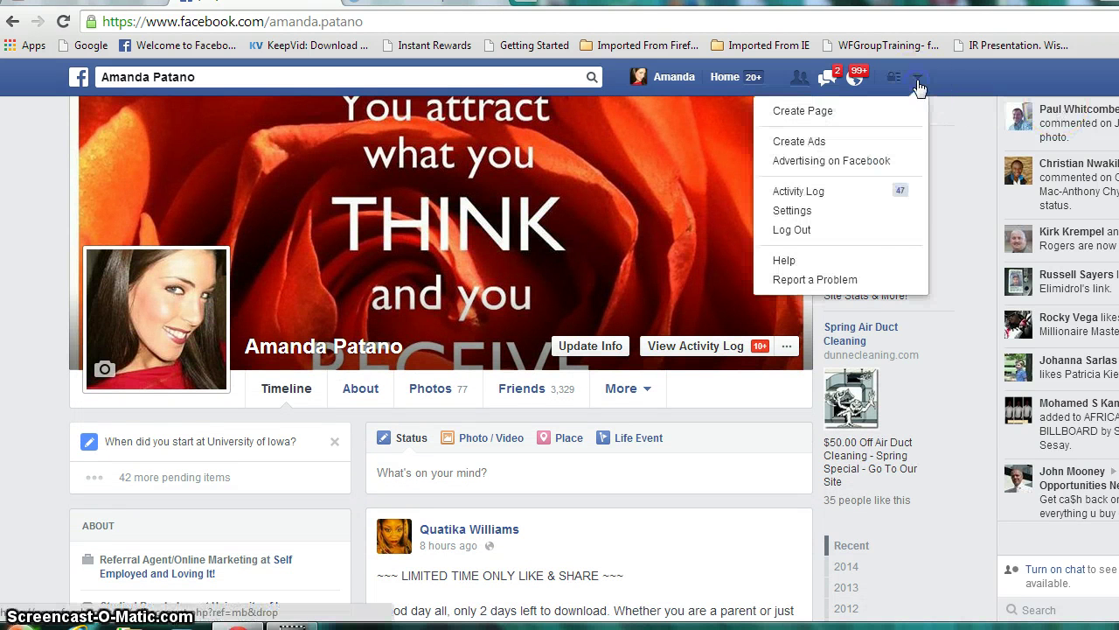
click(834, 213)
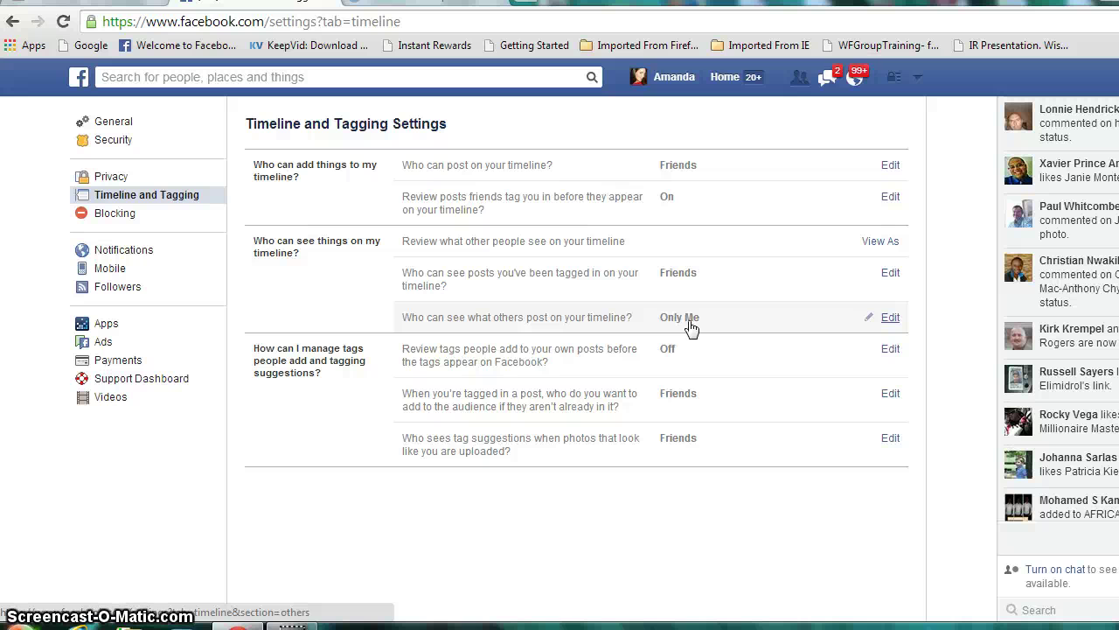
Step: Check the audience selected for who can see what others post on your timeline, and close that setting without changing it
click(682, 364)
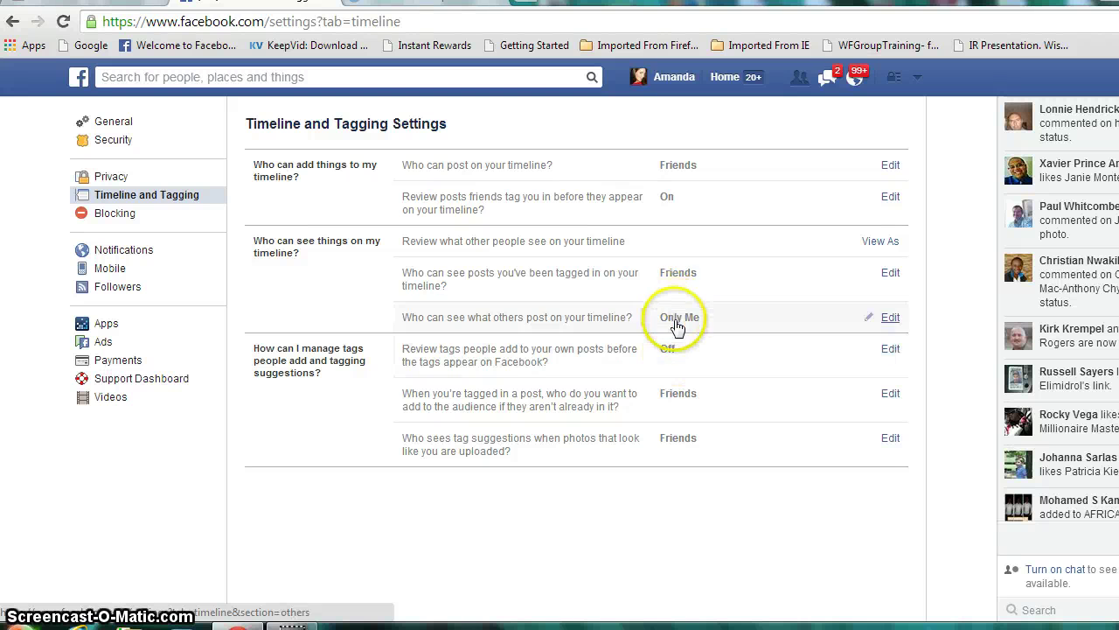
click(676, 325)
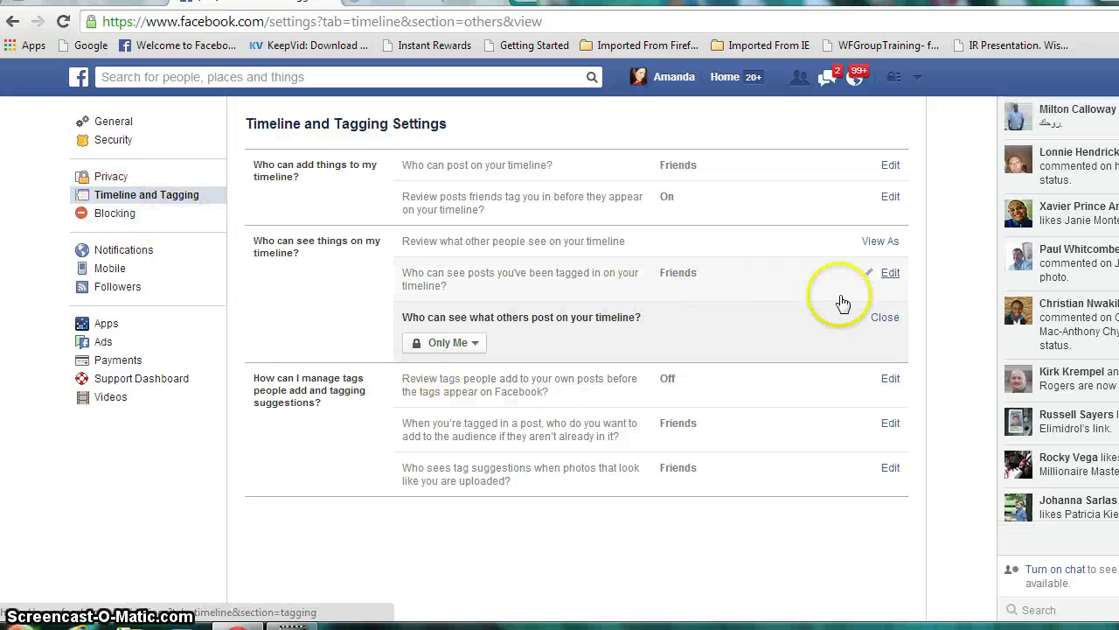
click(886, 318)
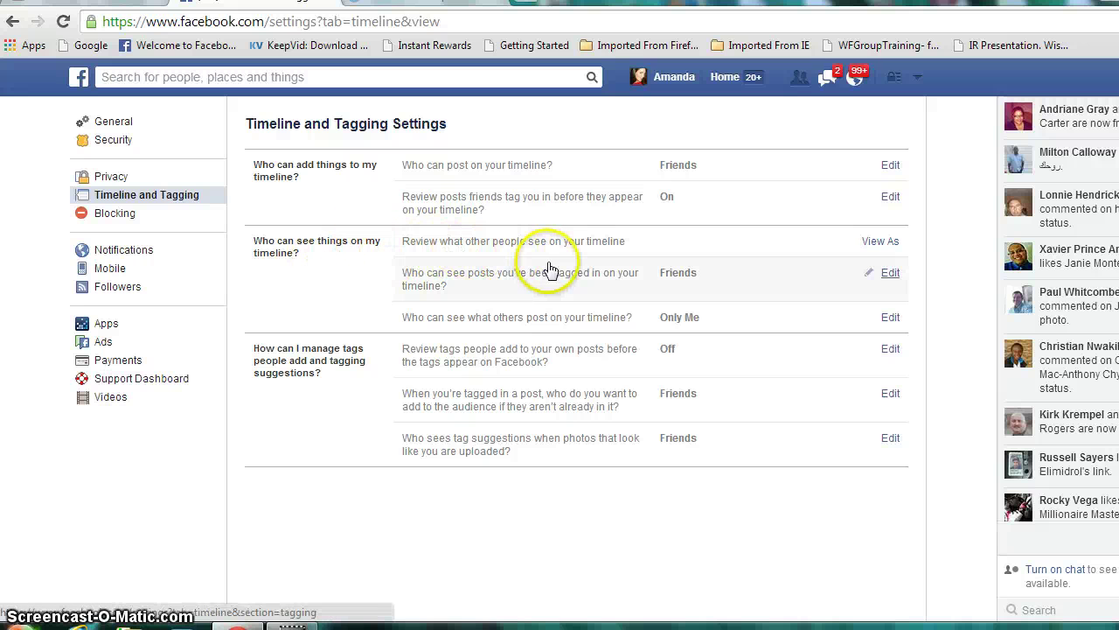
Step: Preview your timeline as the public sees it, dismiss the tip, and examine whether posts made by others are shown
click(885, 243)
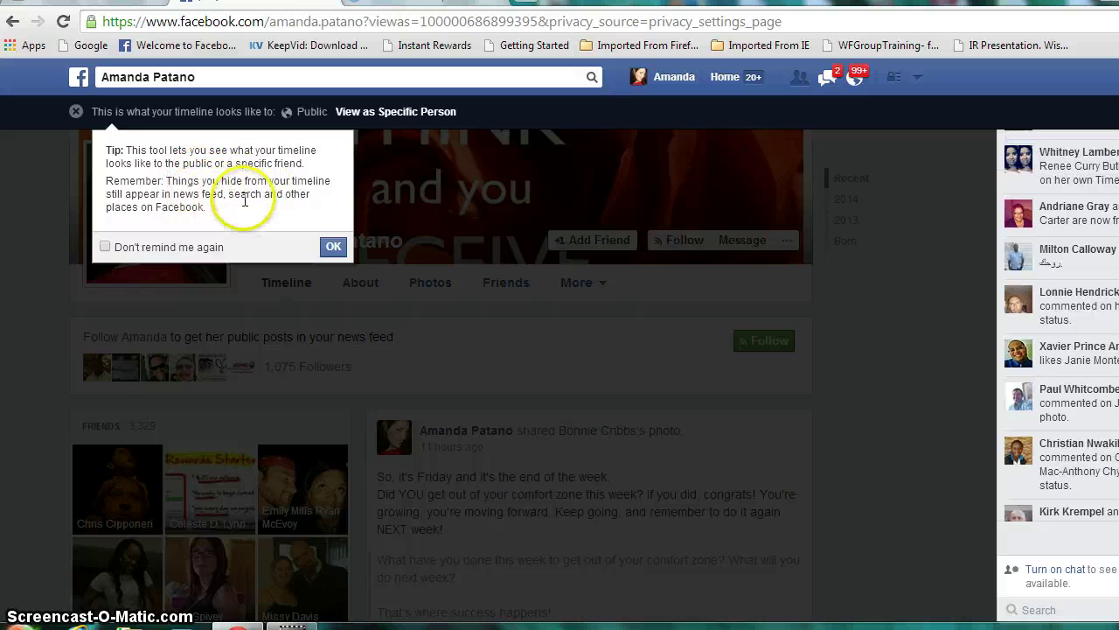
click(333, 248)
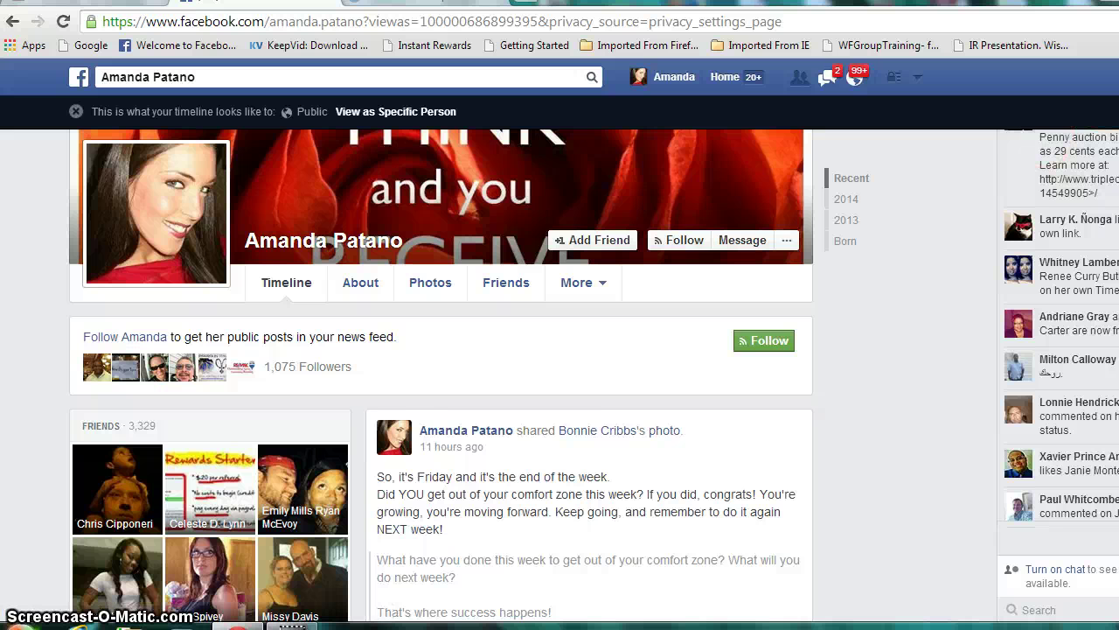
scroll(441, 376, down, 10)
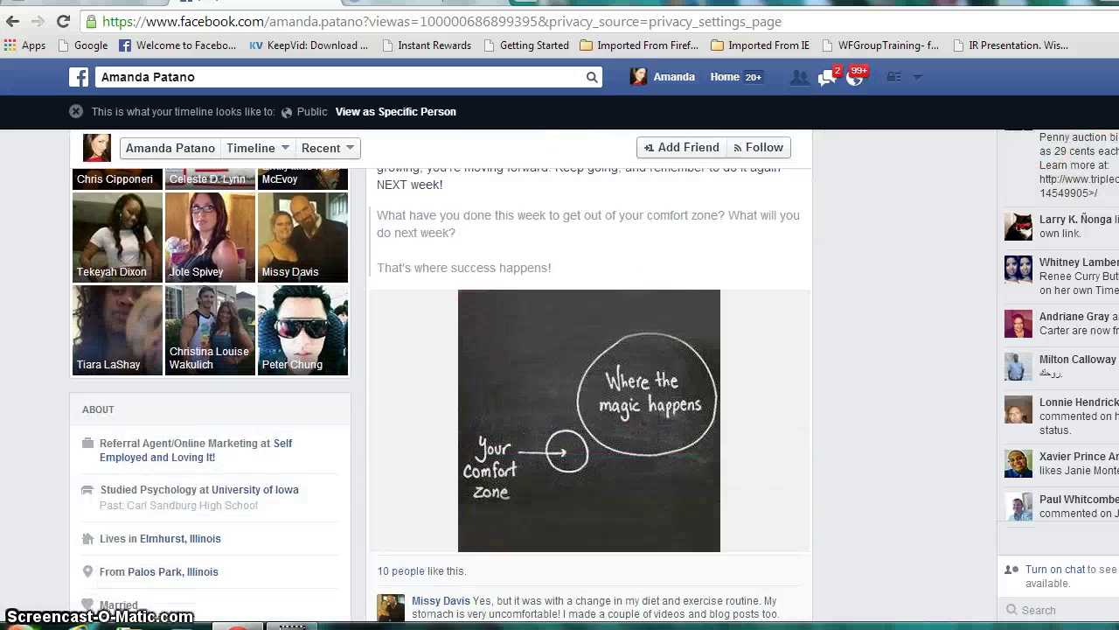
scroll(441, 376, down, 4)
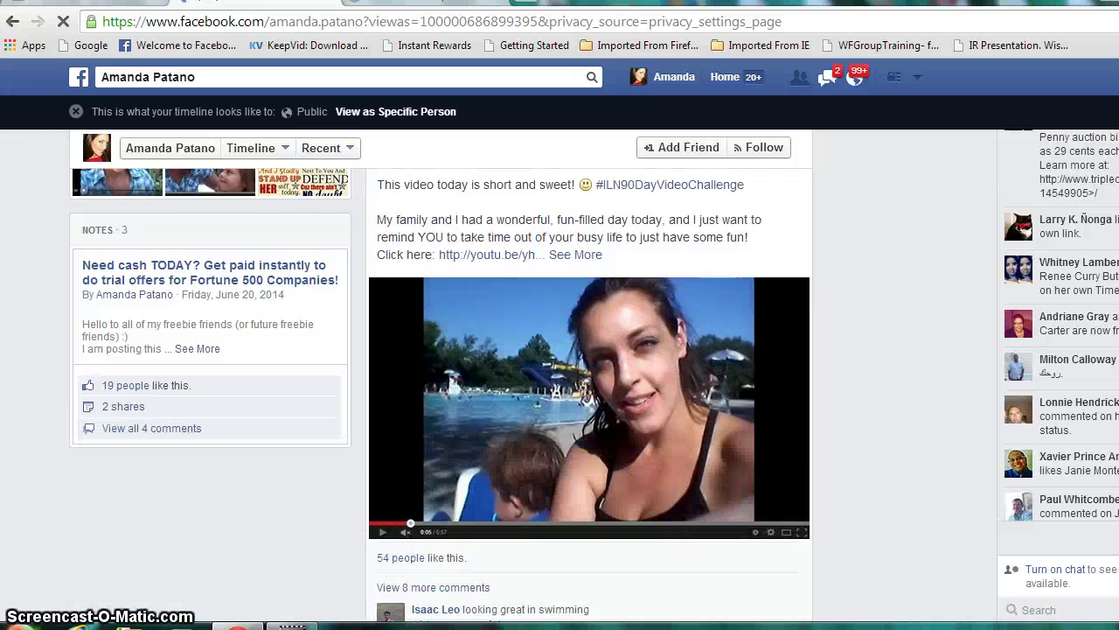
scroll(99, 394, down, 10)
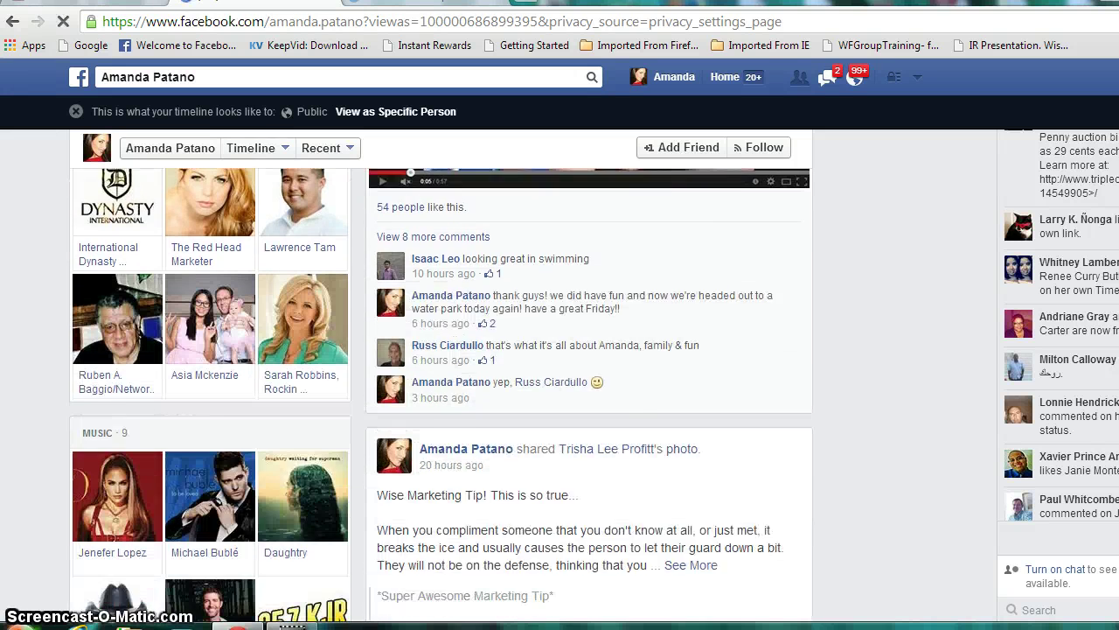
scroll(99, 394, down, 10)
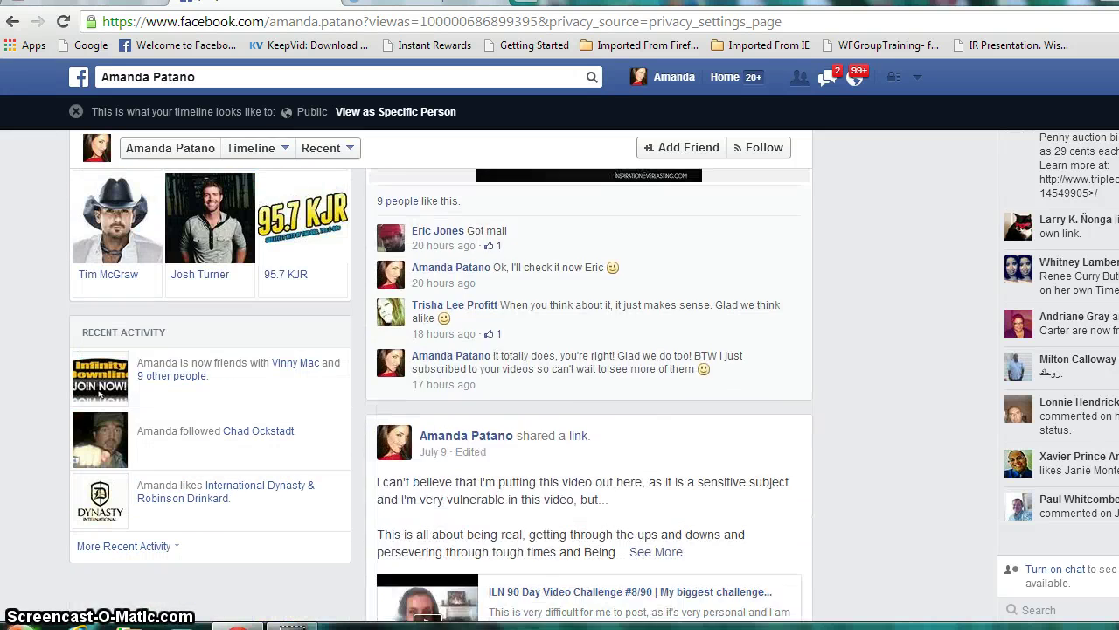
scroll(99, 394, down, 10)
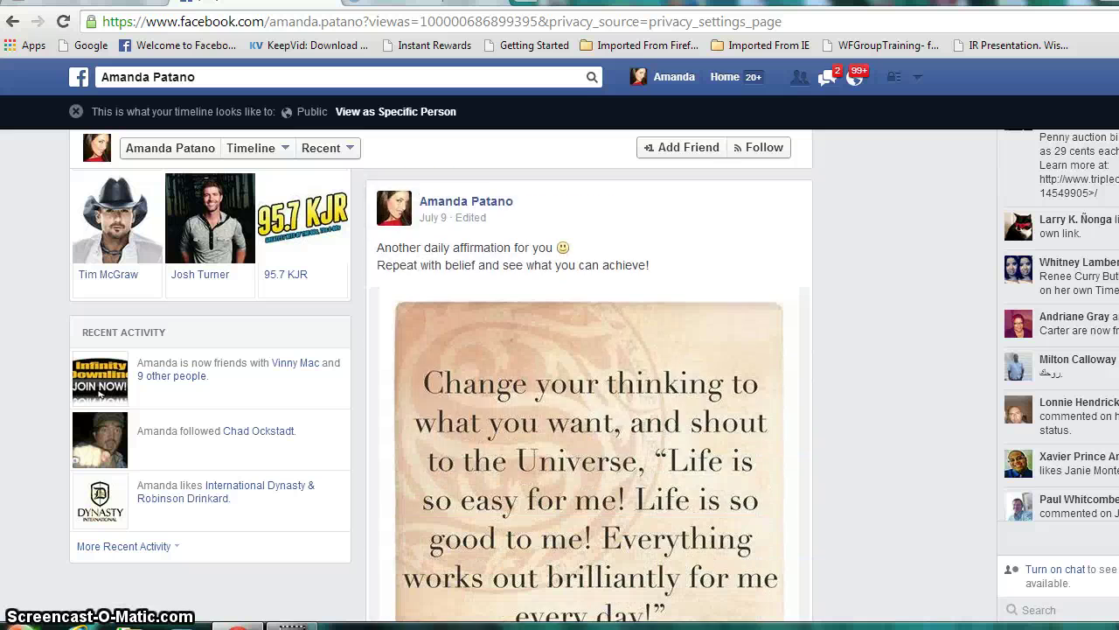
scroll(98, 394, down, 10)
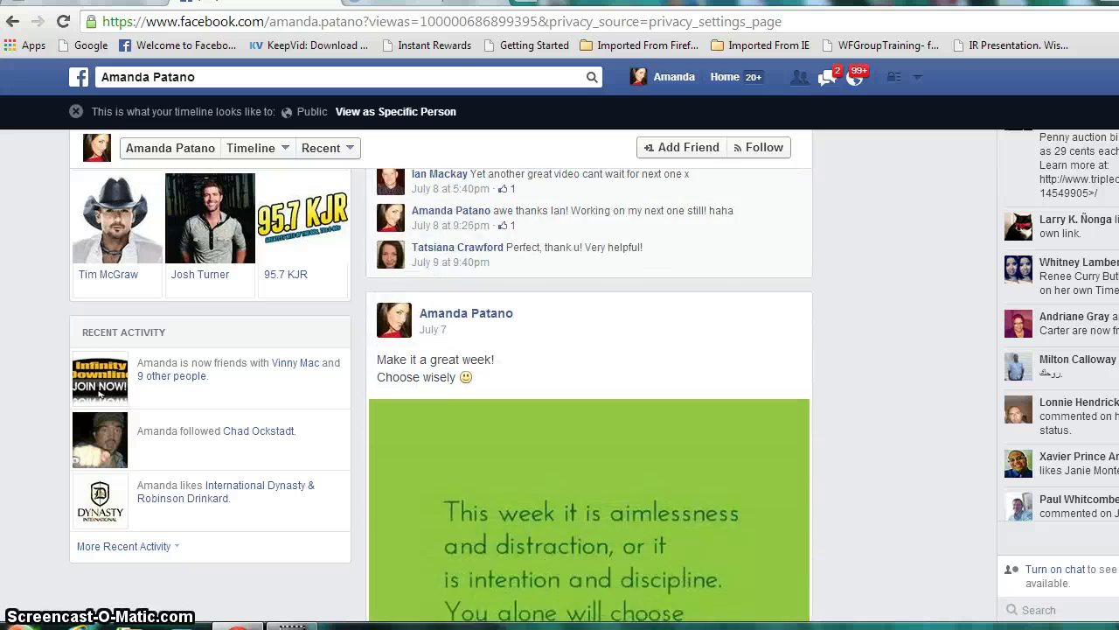
scroll(99, 395, down, 10)
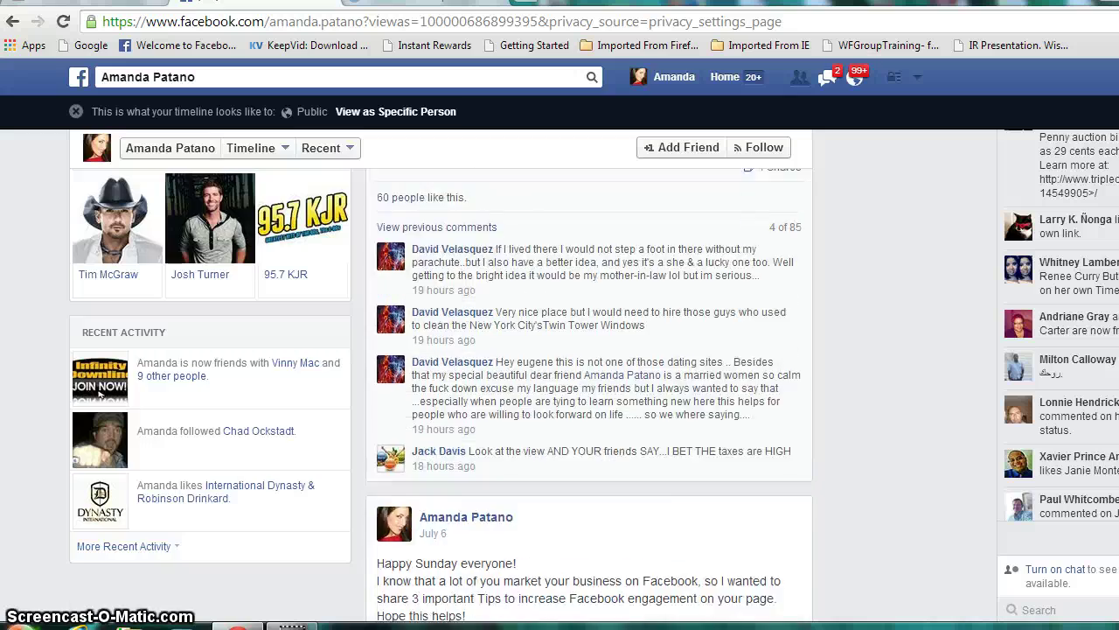
scroll(98, 394, down, 10)
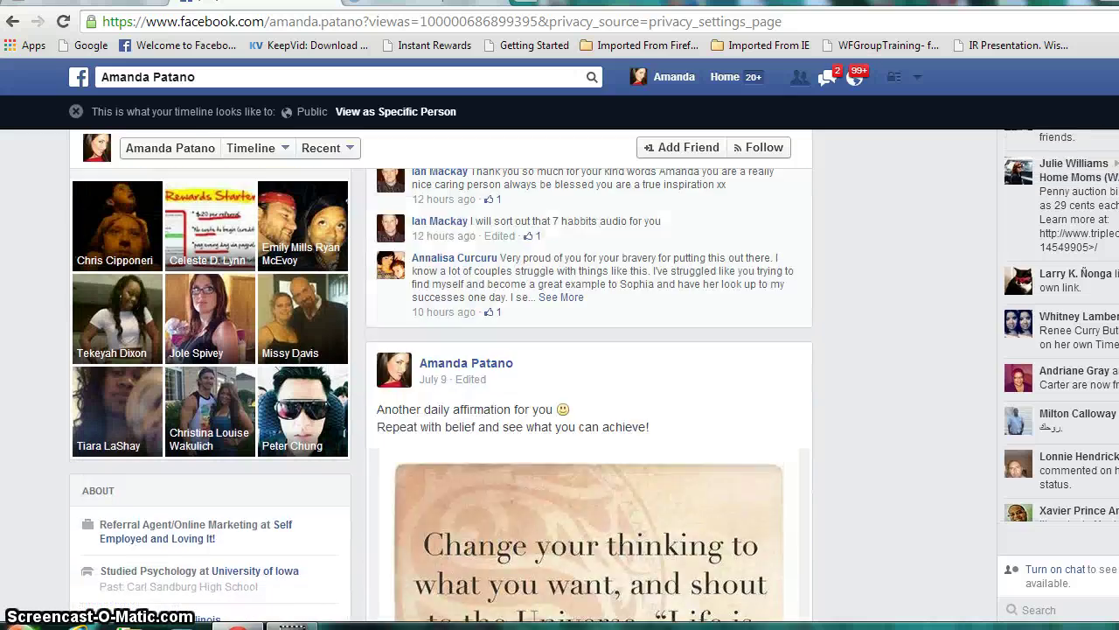
scroll(99, 394, up, 10)
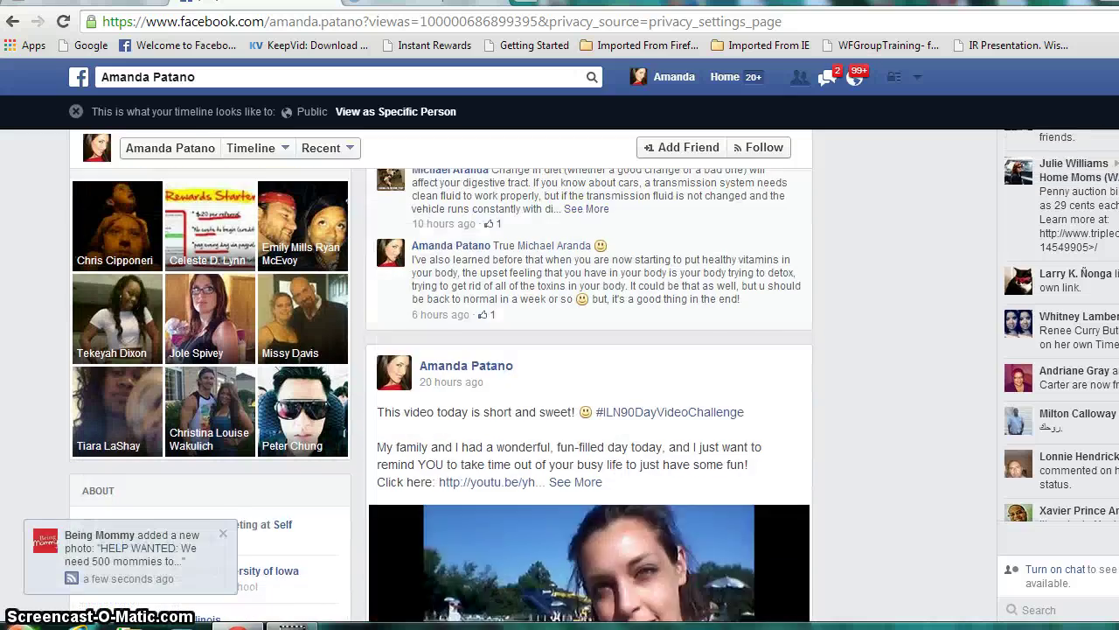
scroll(99, 395, up, 3)
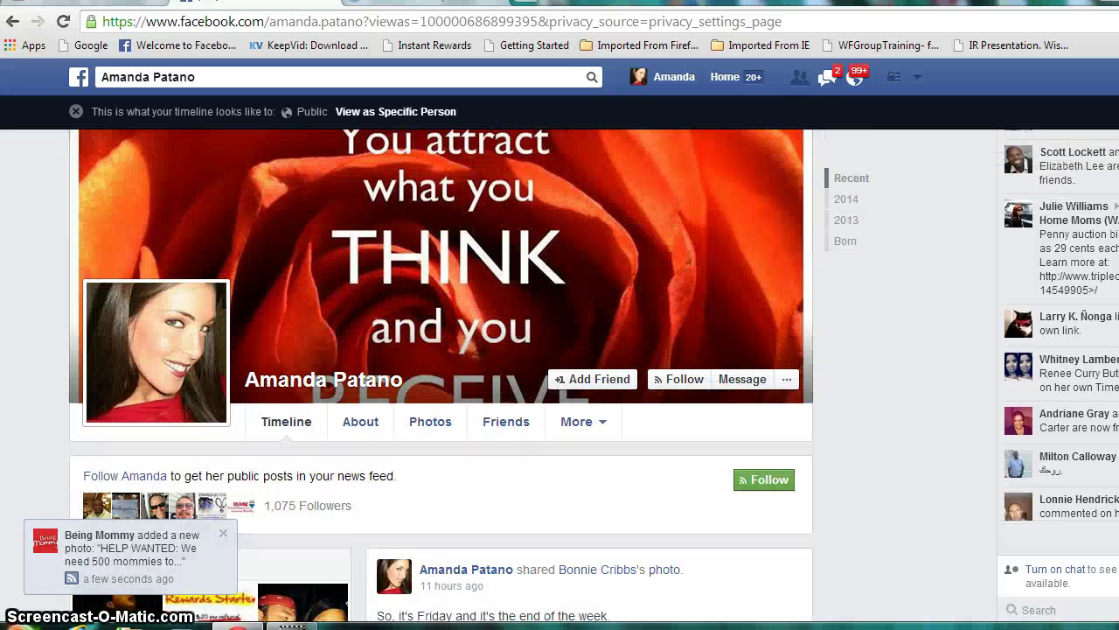
scroll(99, 395, down, 3)
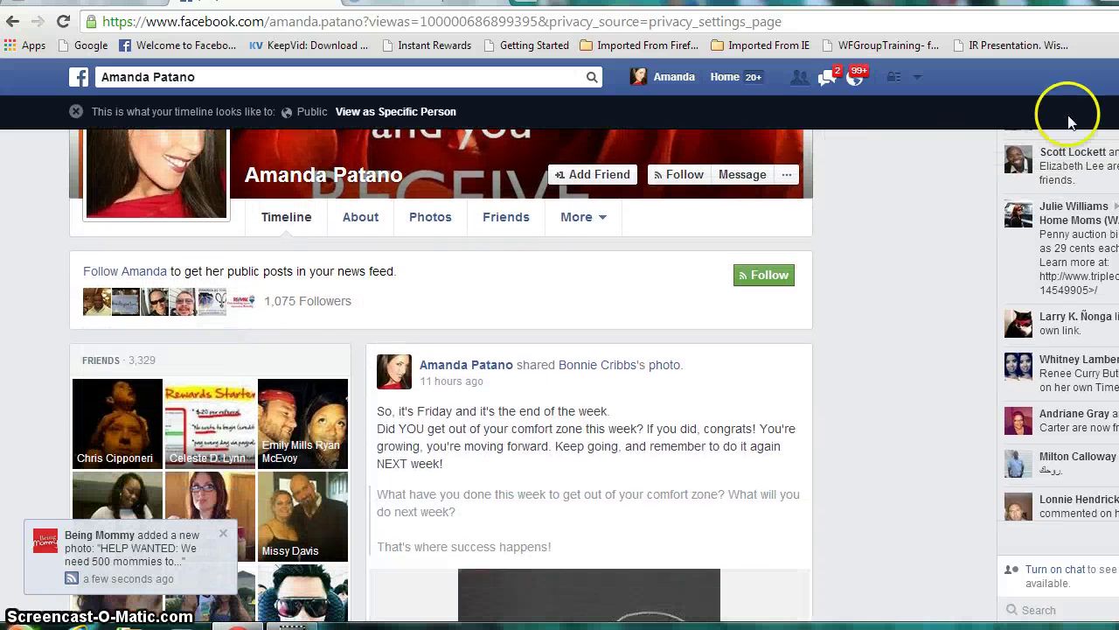
Step: Switch the timeline preview to a specific person by entering a friend's name and choosing the matching friend
click(373, 109)
click(362, 216)
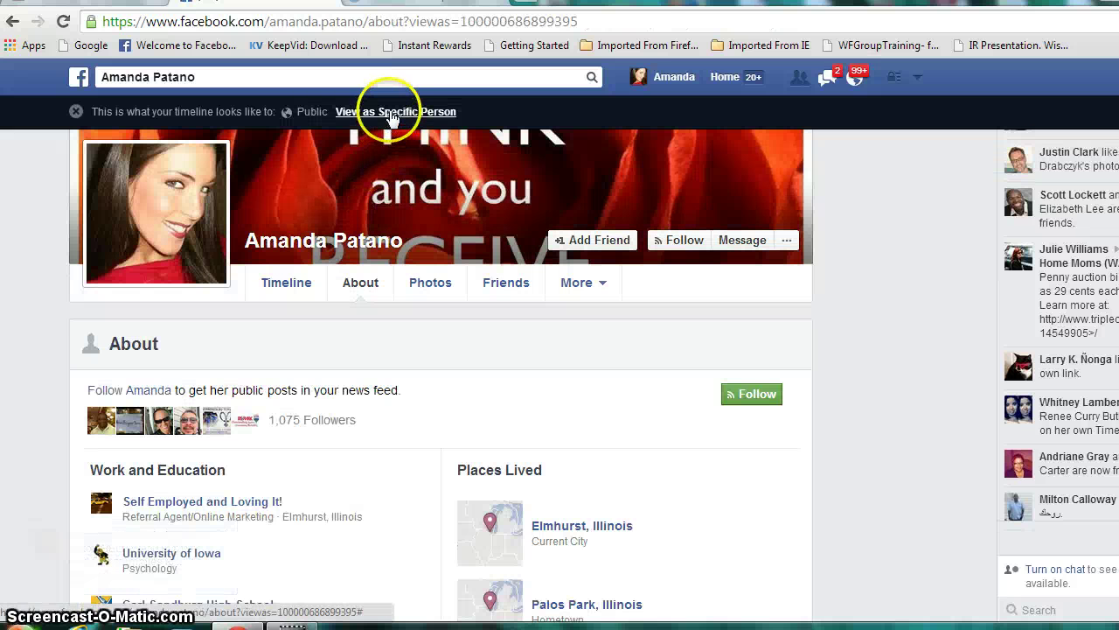
click(388, 111)
text(r)
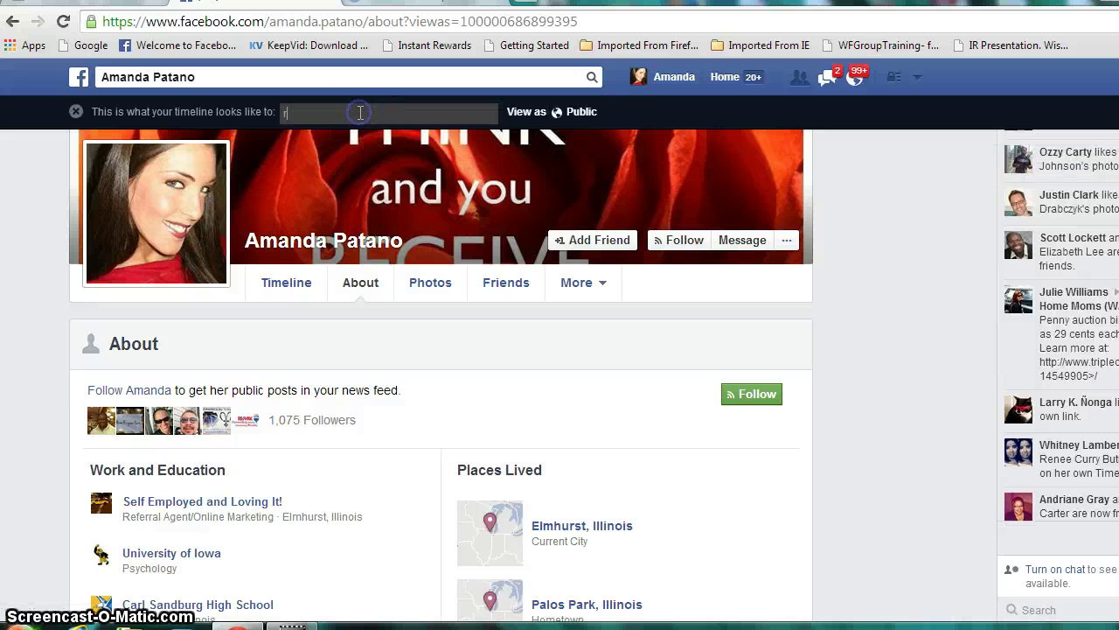
text(ob b)
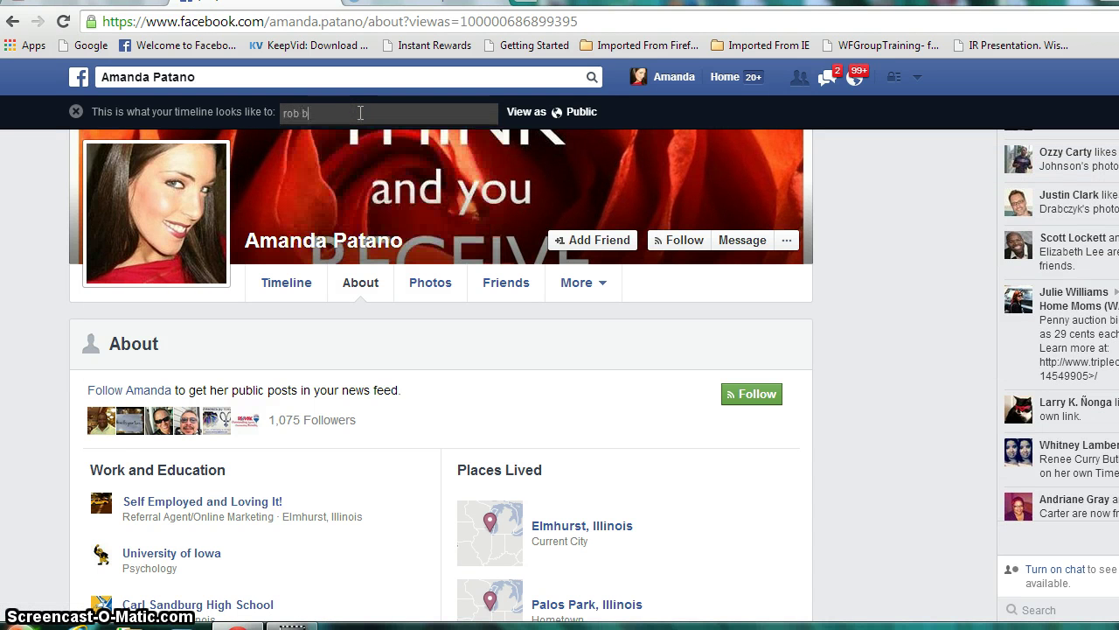
text(o)
key(BackSpace)
key(BackSpace)
text(ro)
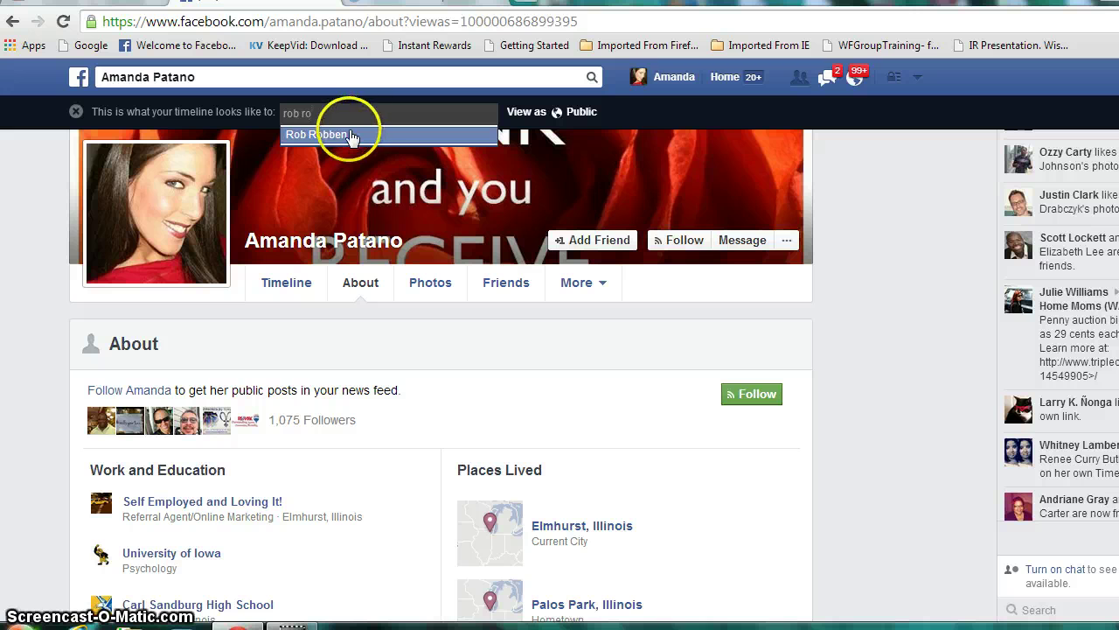
click(346, 134)
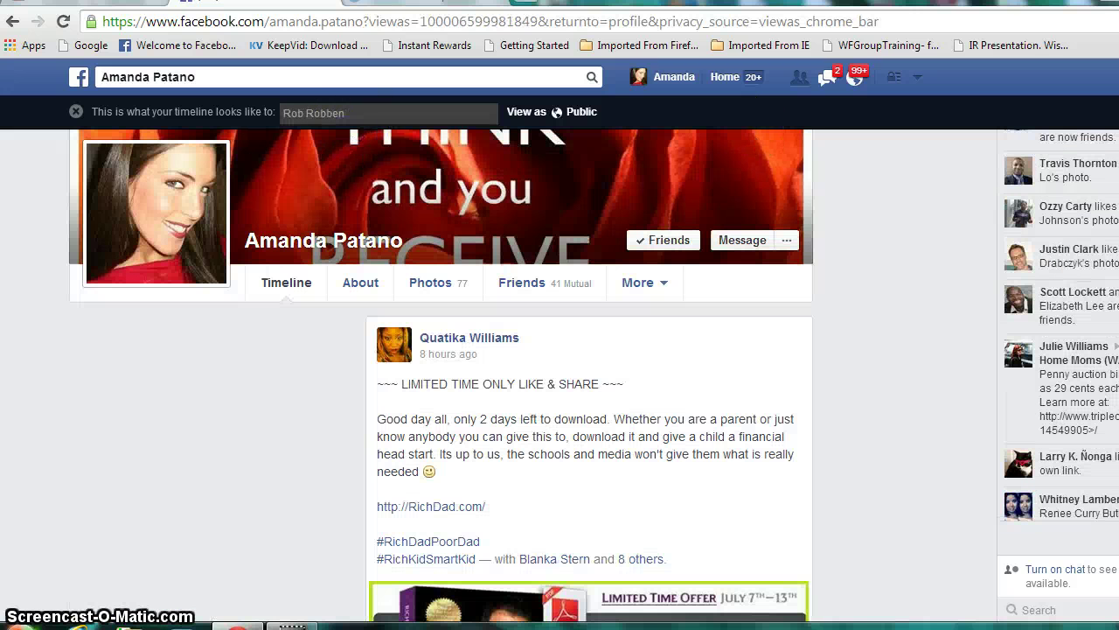
Step: Examine the timeline as that friend sees it, checking which posts by others and by the friend are shown
scroll(440, 376, down, 2)
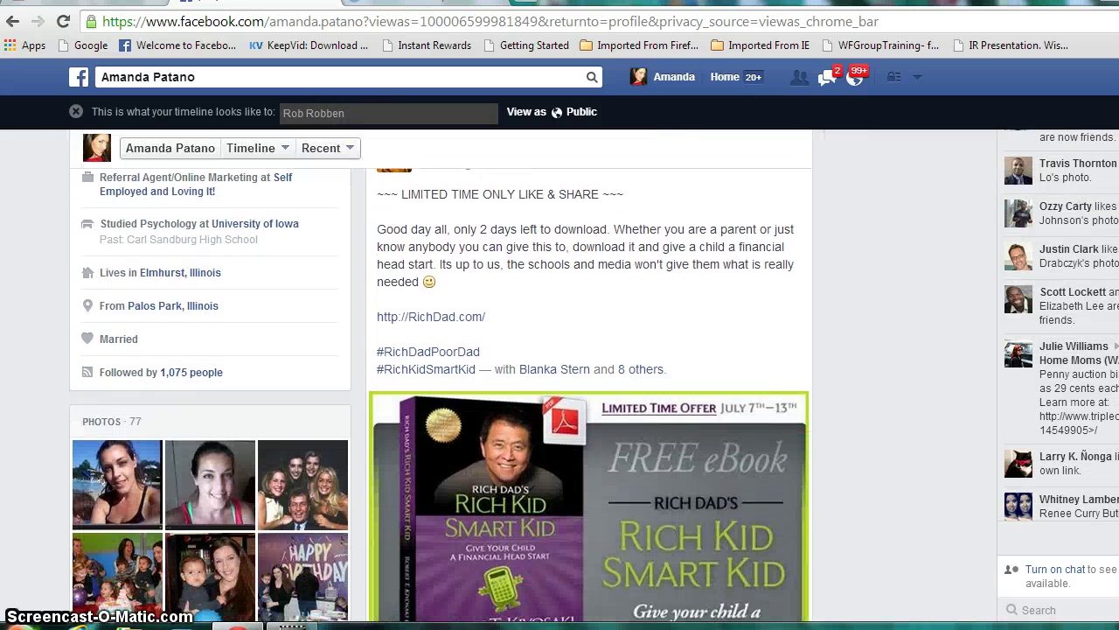
scroll(441, 376, down, 1)
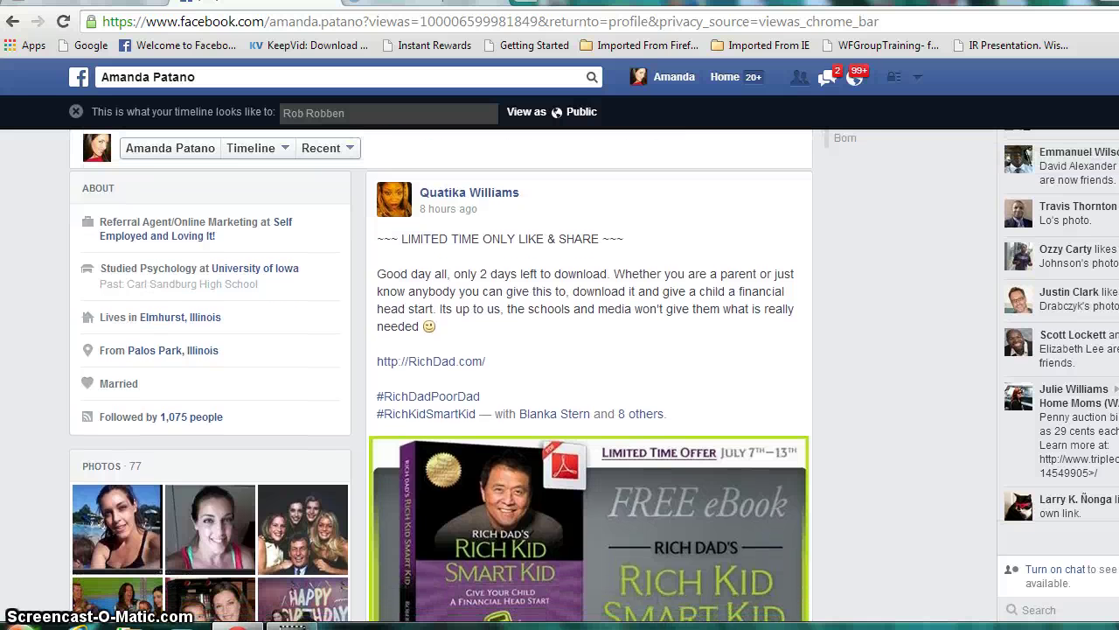
scroll(440, 376, down, 5)
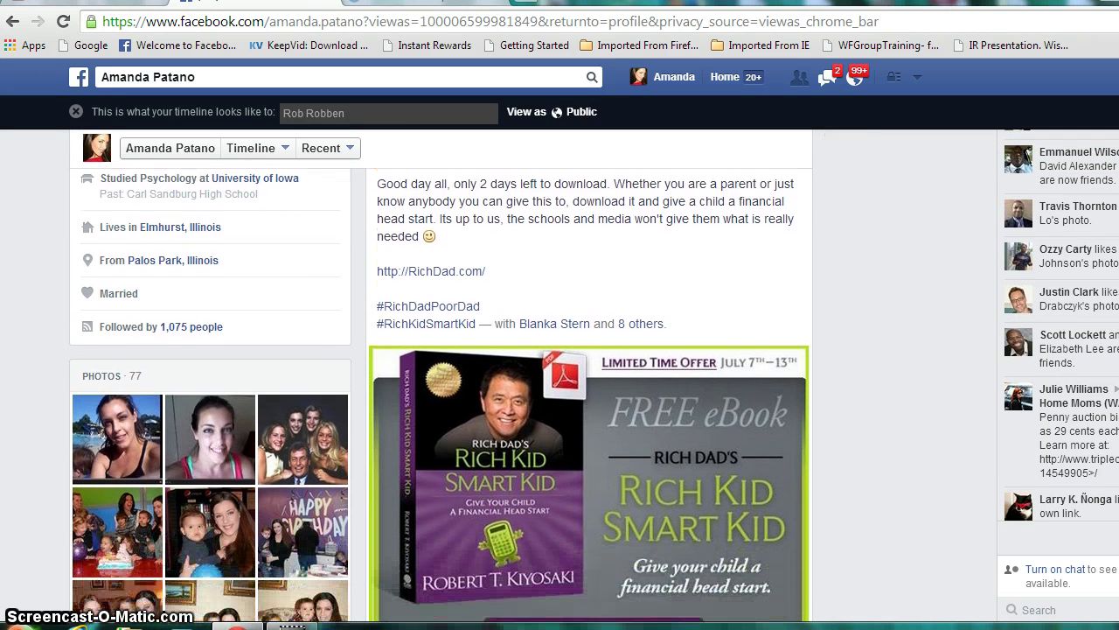
scroll(441, 376, down, 6)
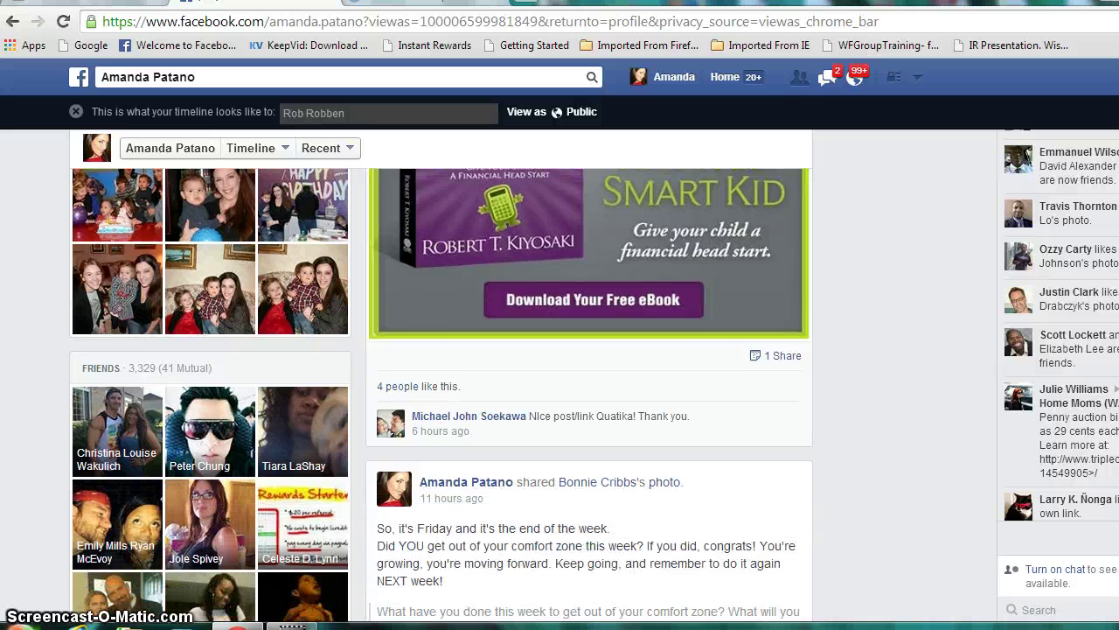
scroll(440, 376, down, 14)
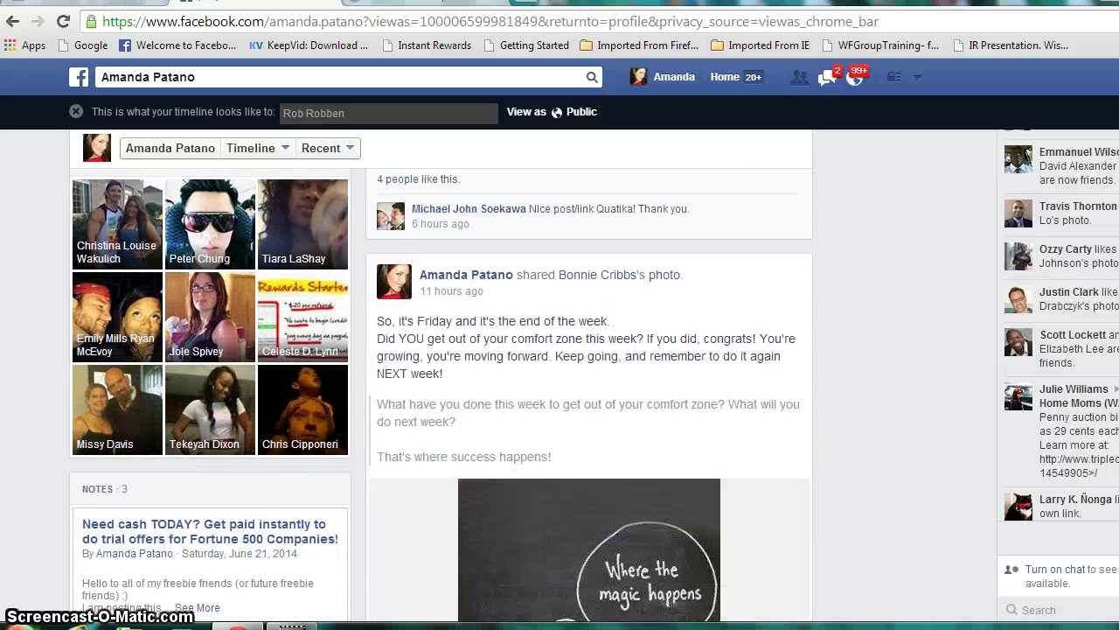
scroll(440, 376, down, 7)
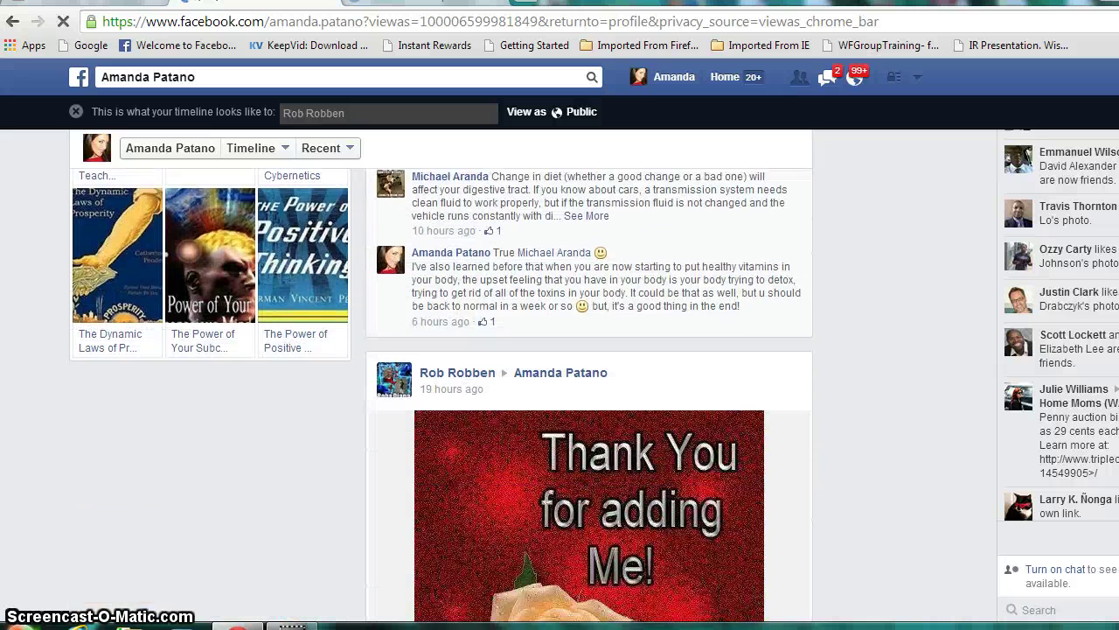
scroll(441, 376, up, 1)
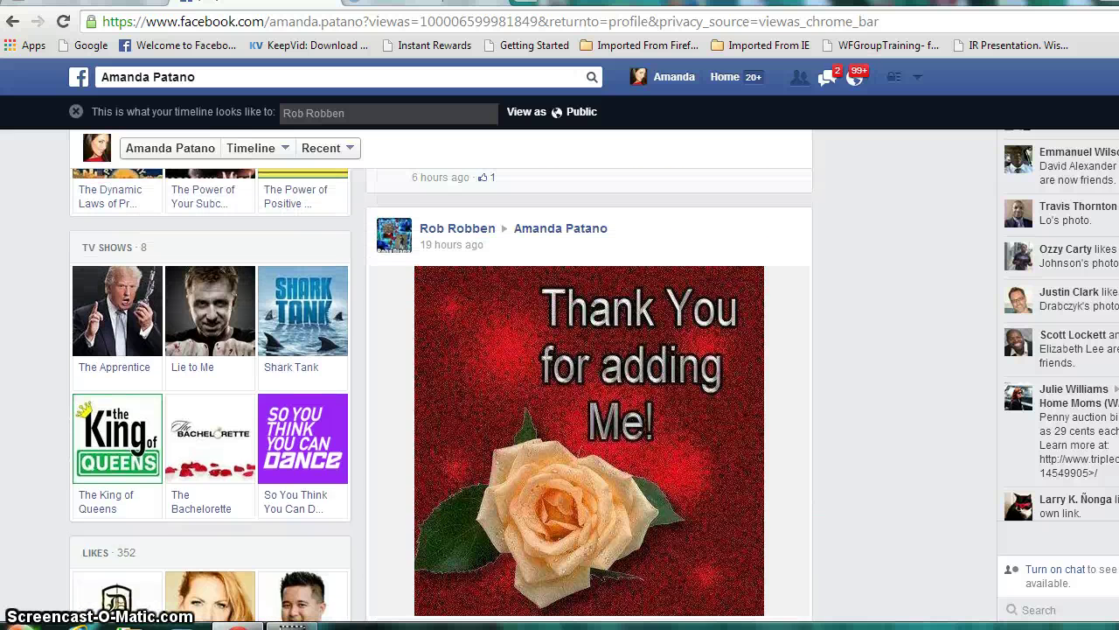
scroll(441, 376, down, 6)
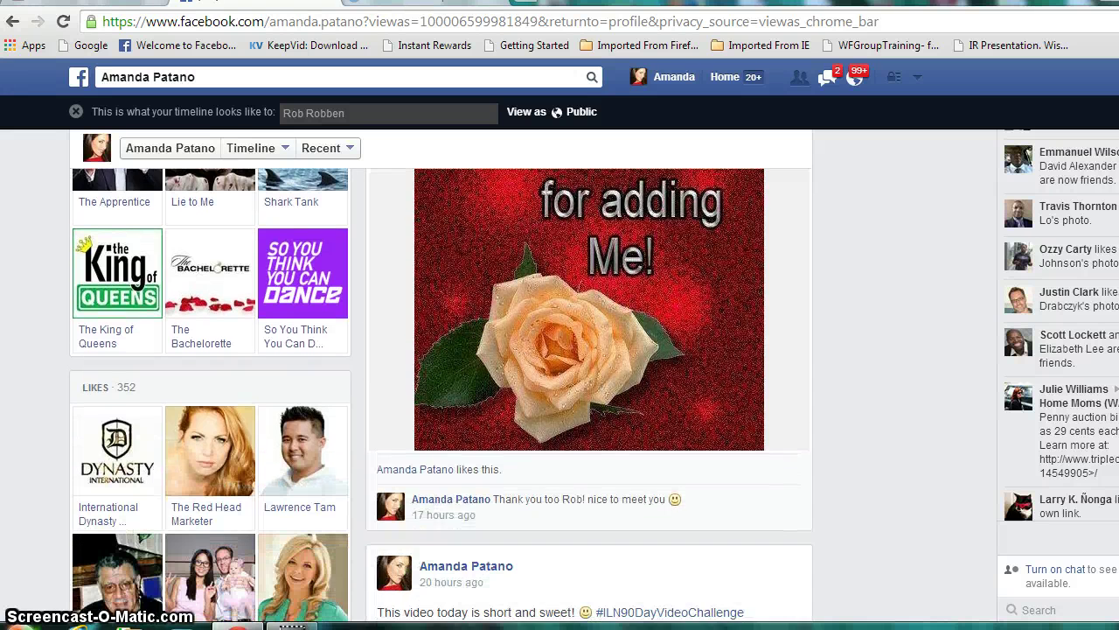
scroll(441, 376, up, 6)
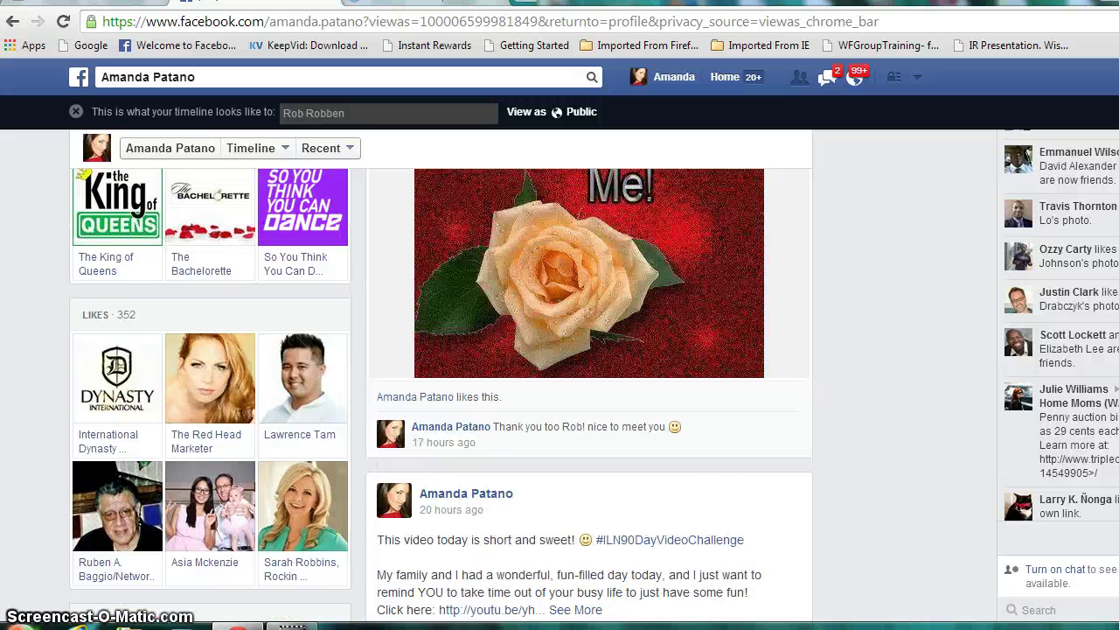
Step: Check the friend's own post and the comment below it in the preview of your timeline
scroll(441, 376, down, 1)
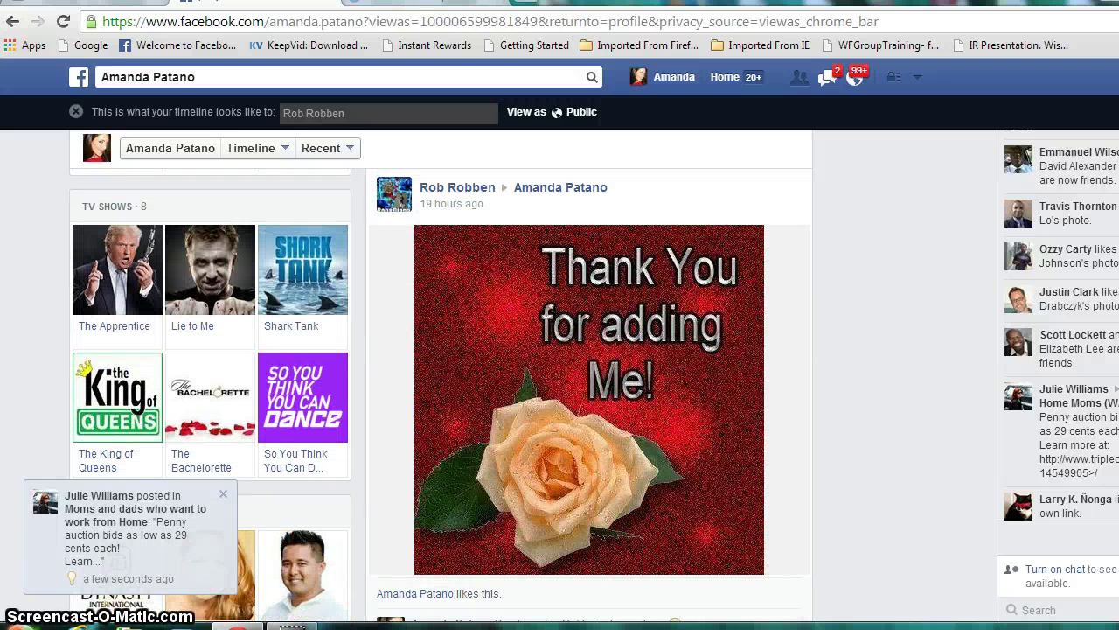
scroll(441, 376, down, 3)
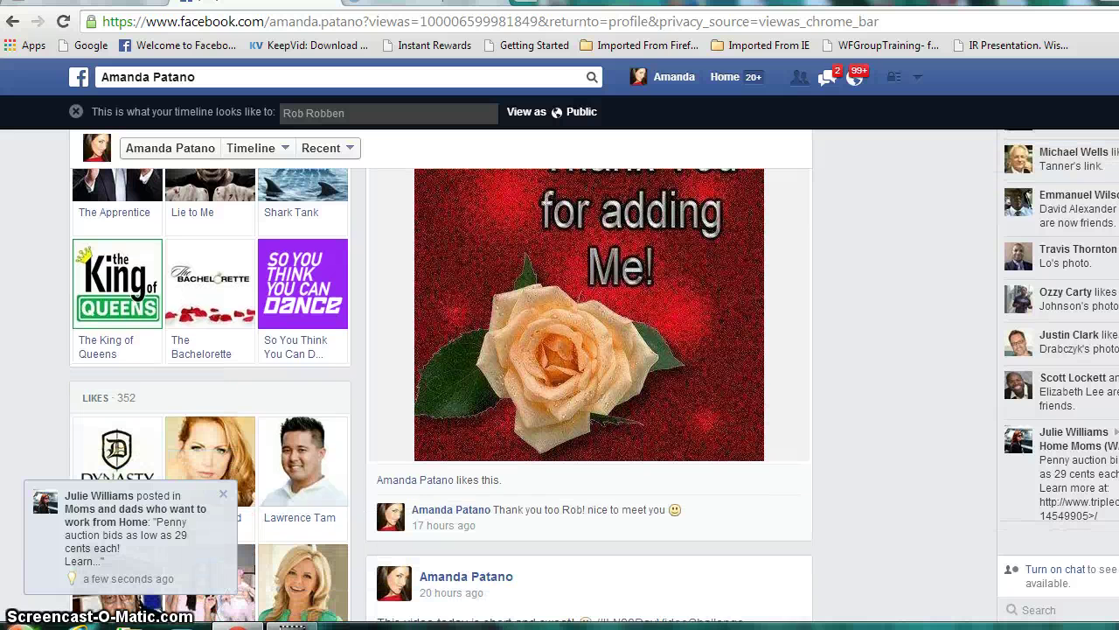
scroll(441, 376, up, 1)
scroll(440, 376, up, 3)
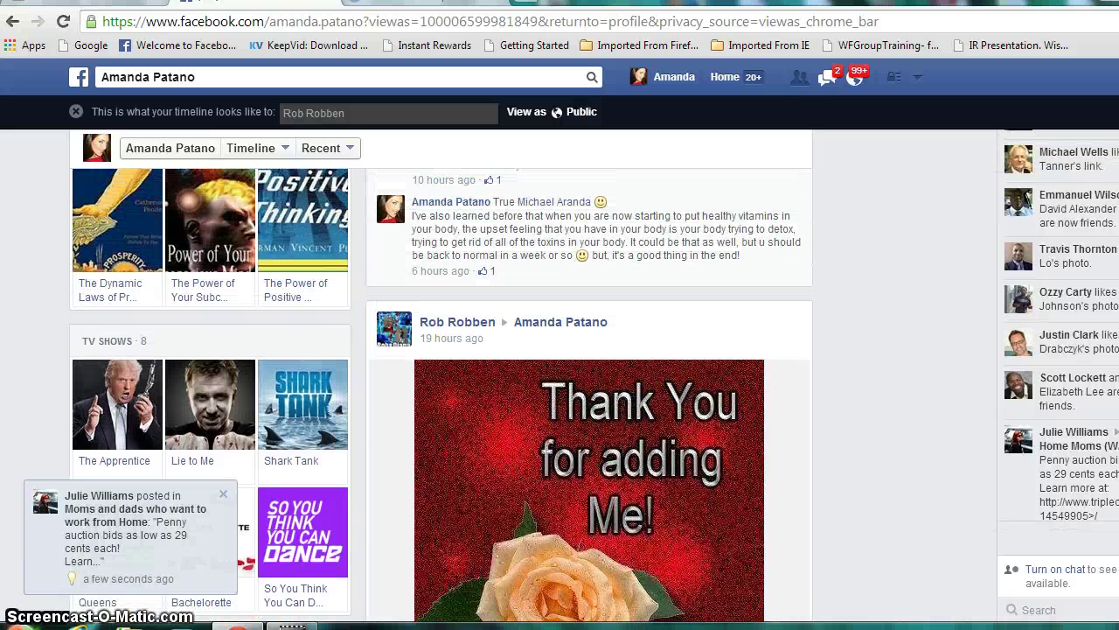
Step: Leave the friend's preview for your regular timeline and look over the posts you see there yourself
click(568, 324)
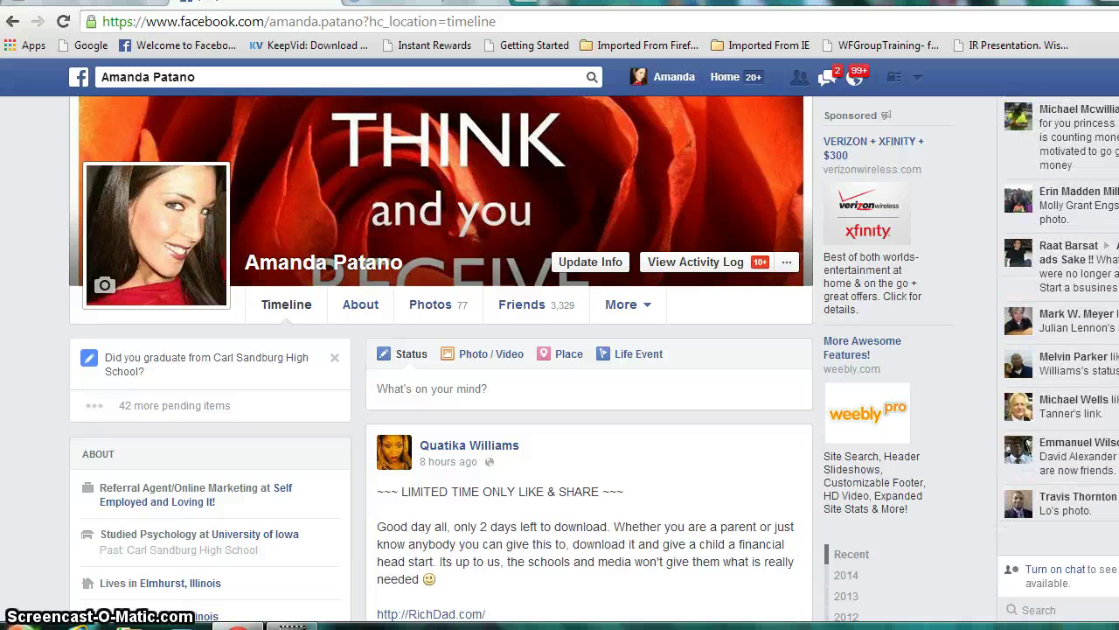
scroll(510, 361, down, 5)
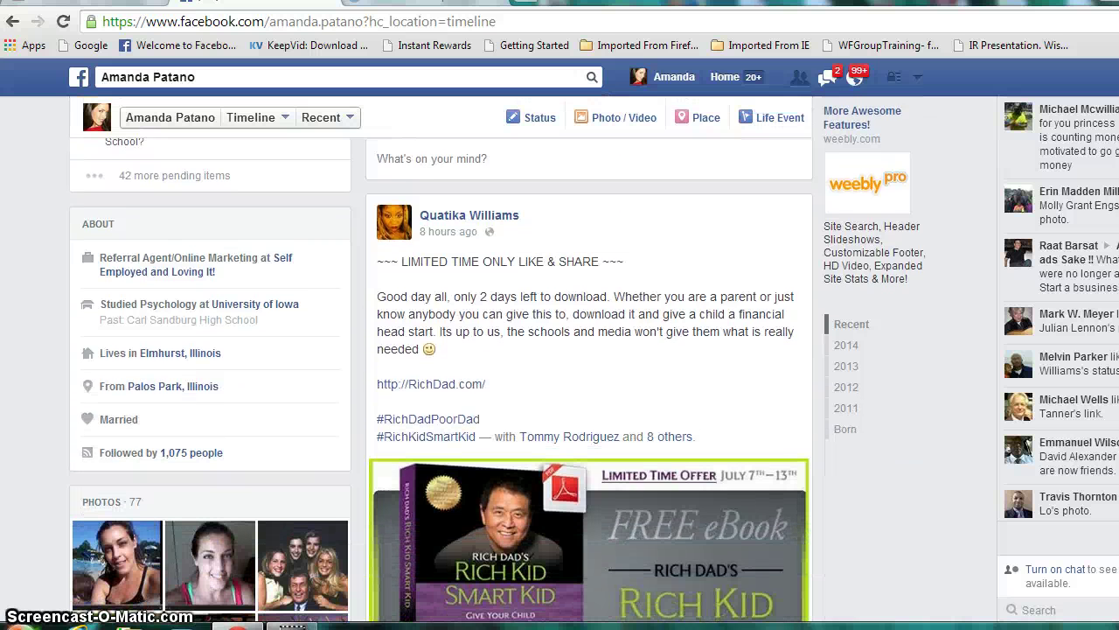
scroll(510, 360, down, 4)
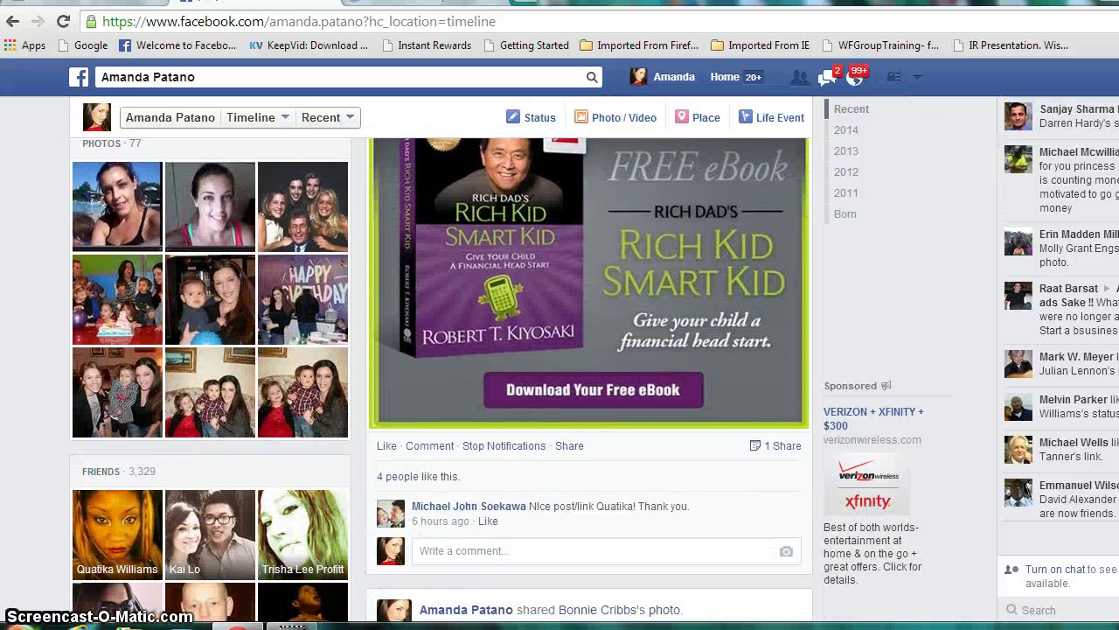
scroll(510, 360, up, 1)
scroll(510, 361, up, 7)
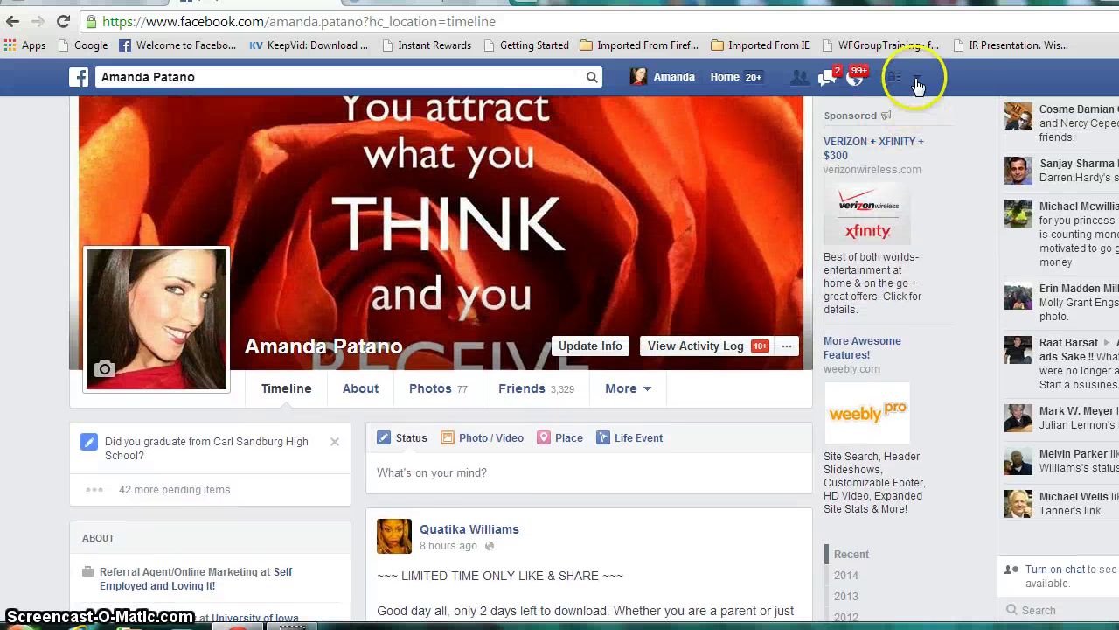
Step: Open the Timeline and Tagging settings to review who can add and see things on your timeline
click(917, 77)
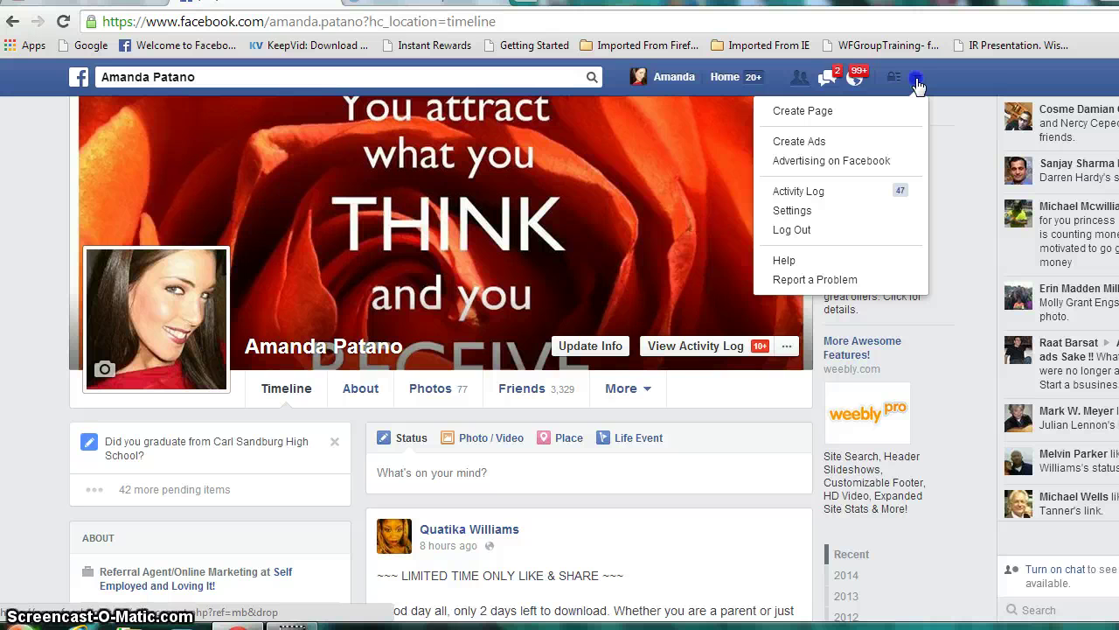
click(917, 83)
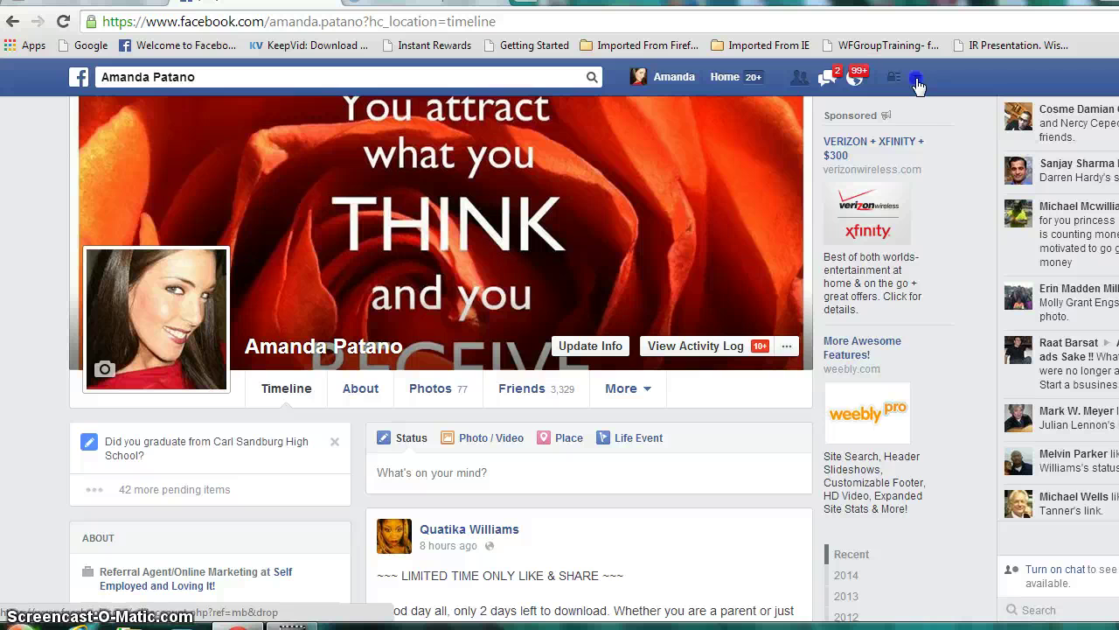
click(918, 83)
click(796, 209)
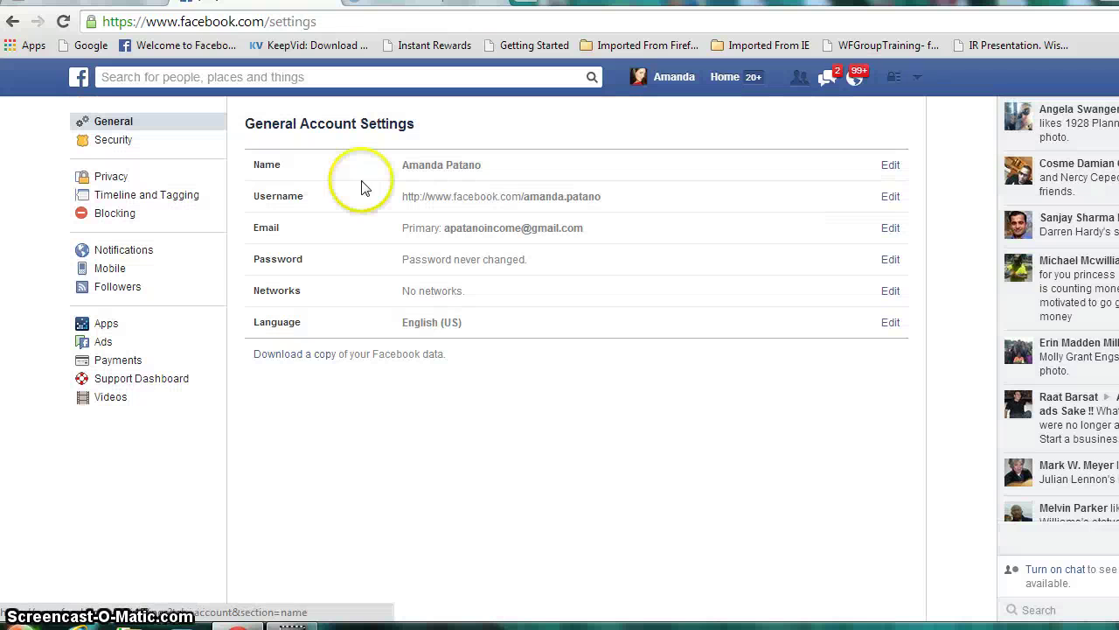
click(106, 196)
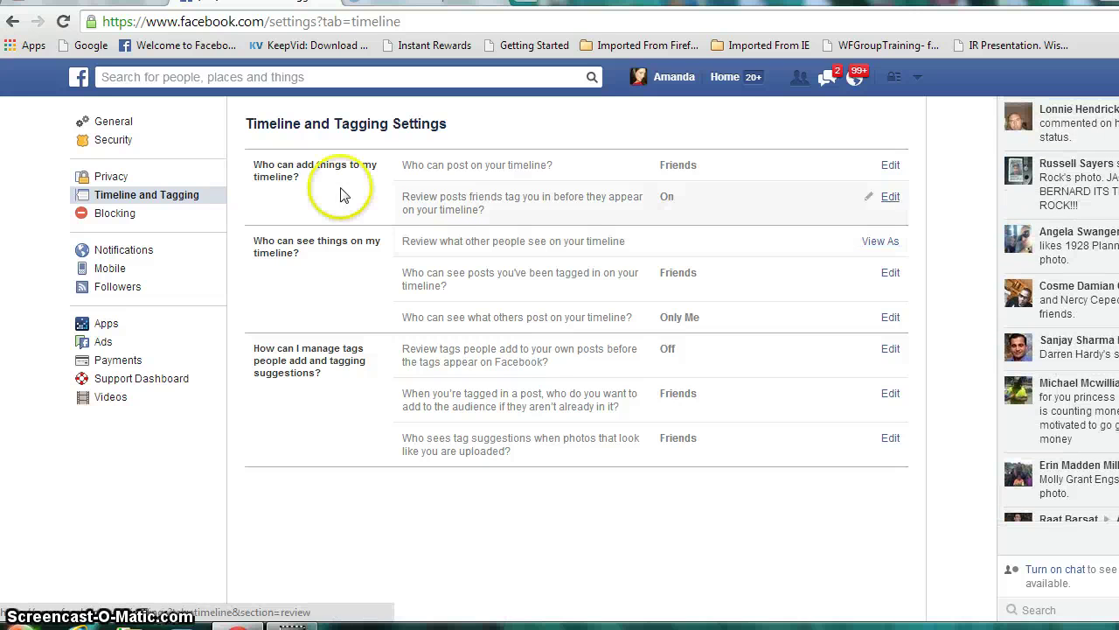
Step: Return to your own profile and look over the newest post on the timeline
click(670, 79)
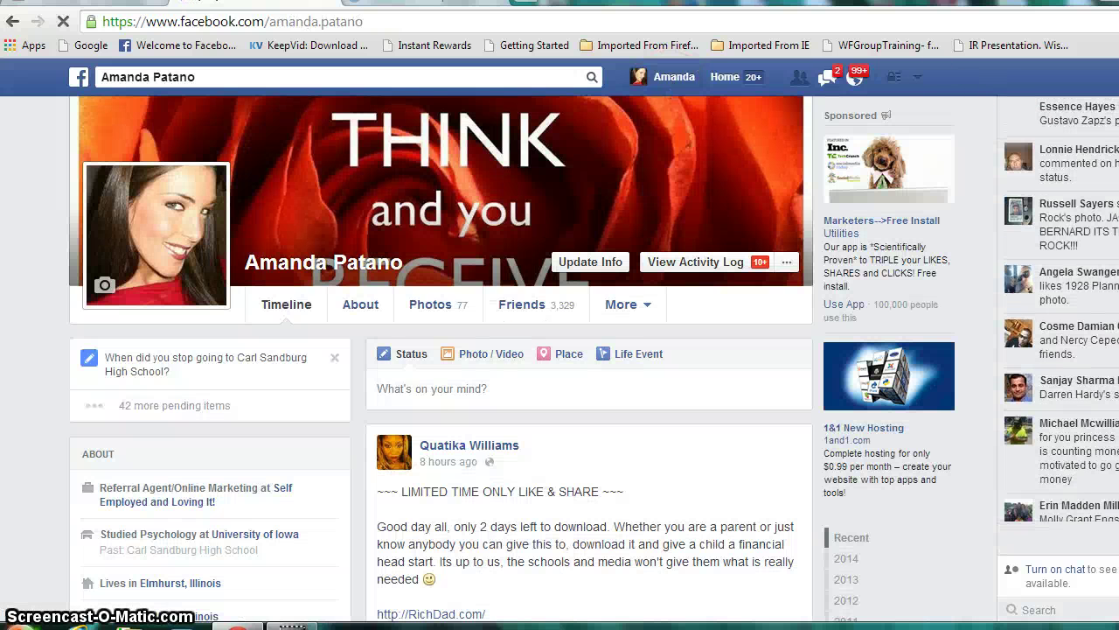
scroll(560, 350, down, 4)
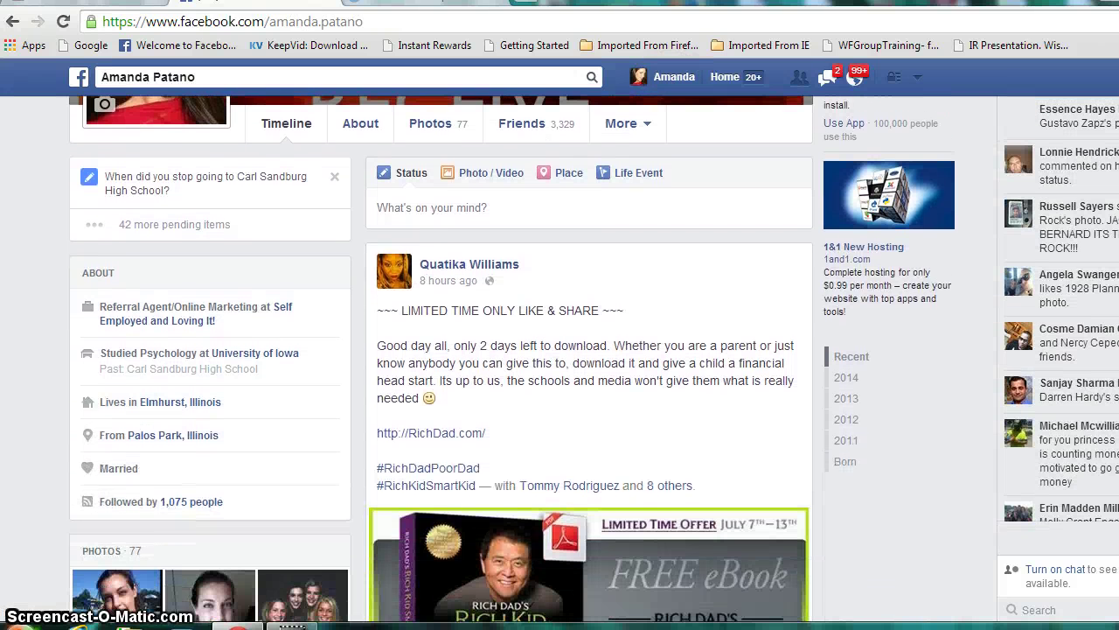
scroll(560, 350, up, 3)
scroll(560, 349, up, 2)
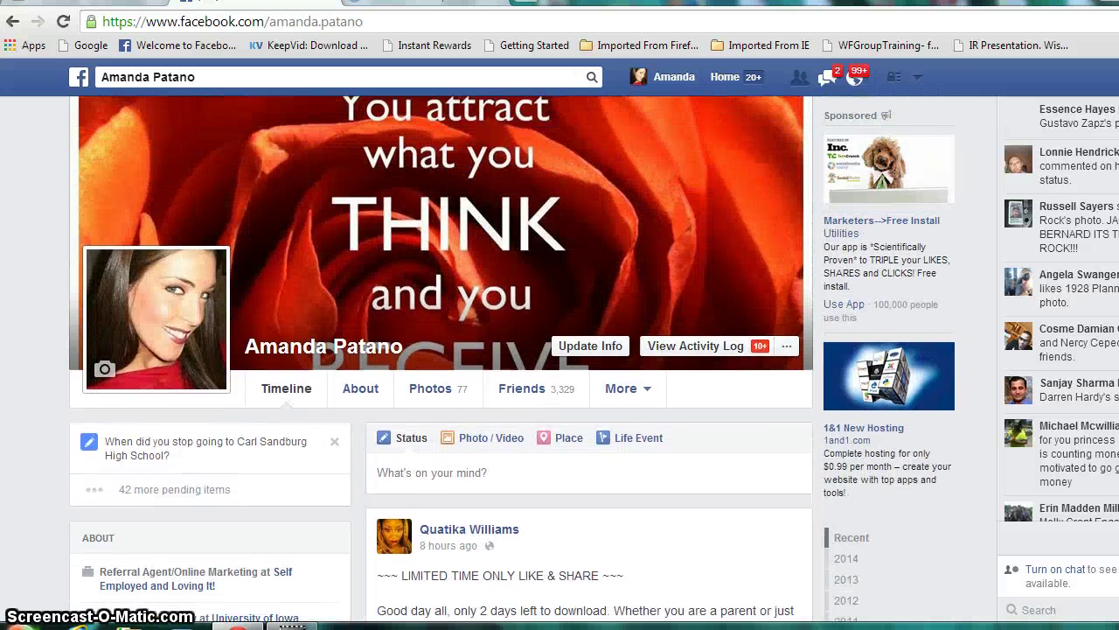